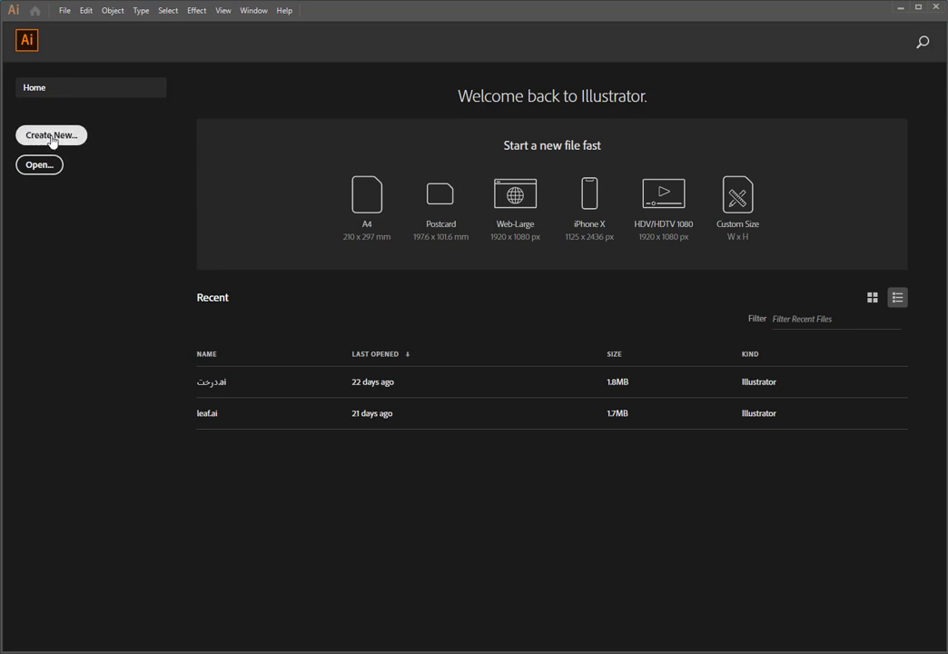
- Start a new document and review the Mobile, Web, Print, Film & Video and Art & Illustration preset categories
{"action": "left_click", "coordinate": [51, 139]}
{"action": "left_click_drag", "start_coordinate": [65, 99], "coordinate": [553, 151]}
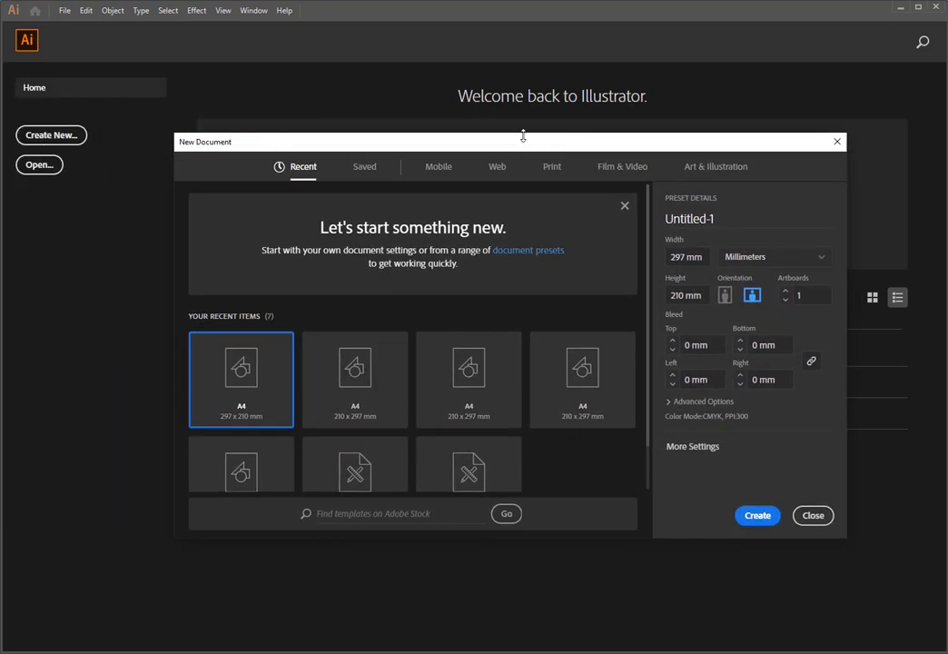
{"action": "left_click_drag", "start_coordinate": [525, 148], "coordinate": [523, 95]}
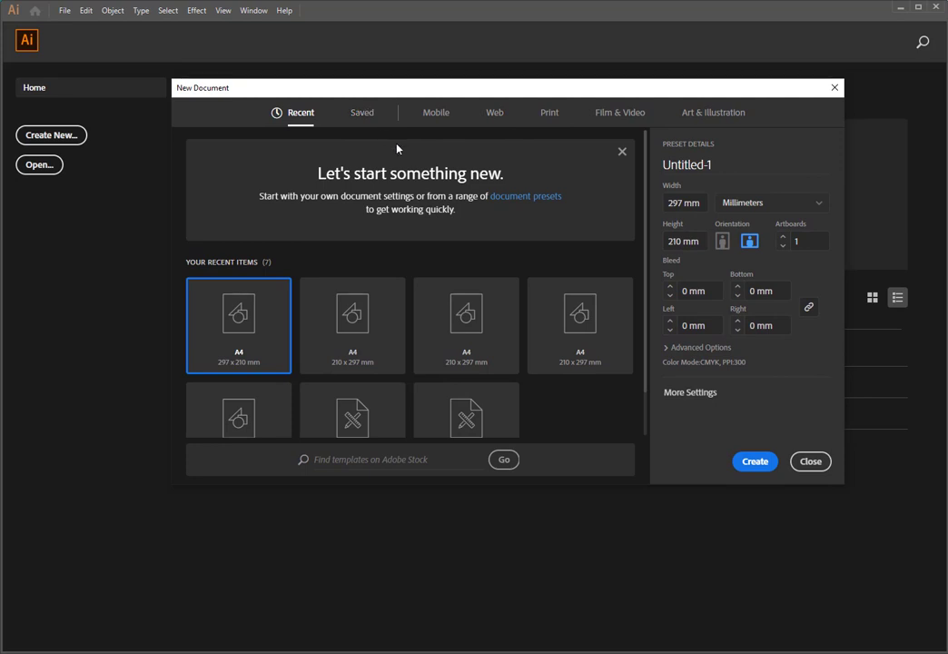
{"action": "left_click", "coordinate": [437, 118]}
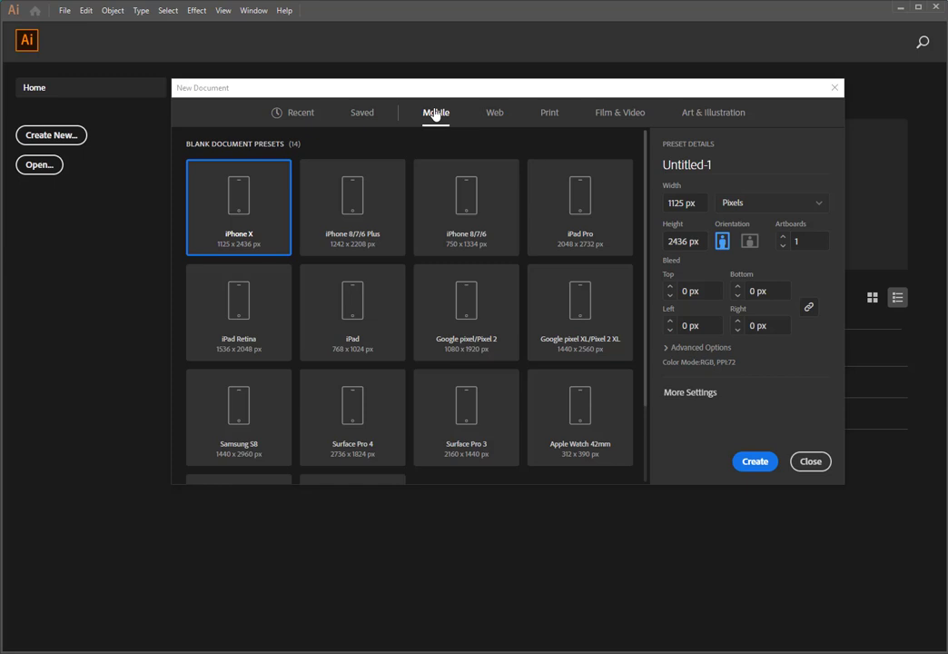
{"action": "left_click", "coordinate": [495, 113]}
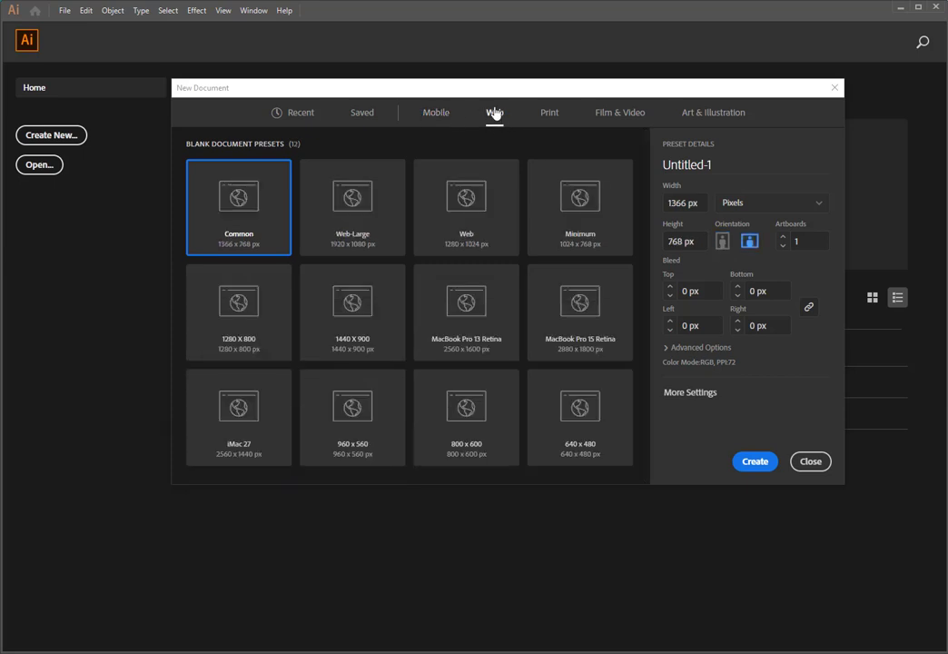
{"action": "left_click", "coordinate": [550, 114]}
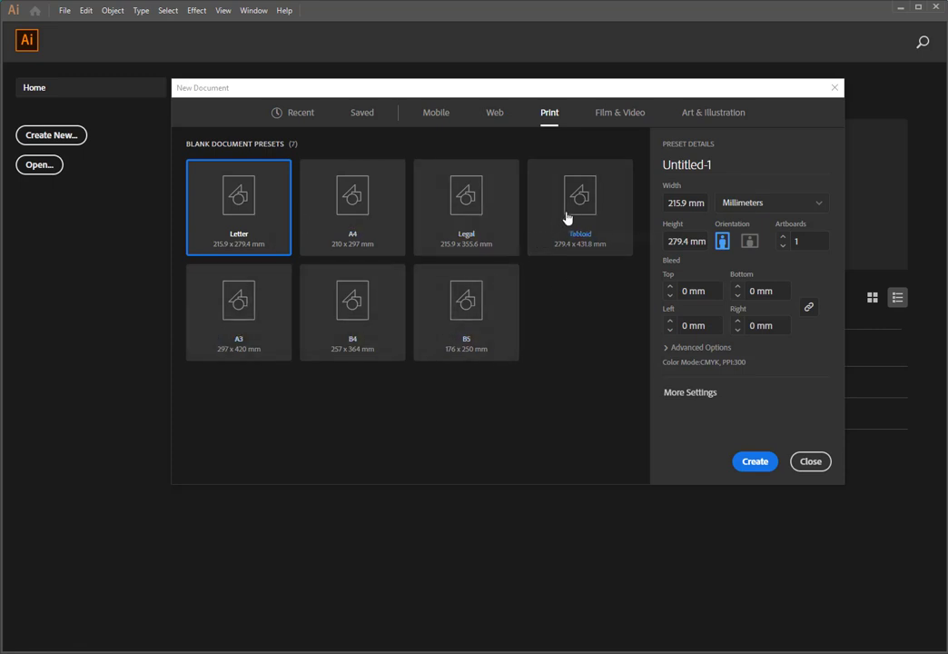
{"action": "left_click", "coordinate": [626, 115]}
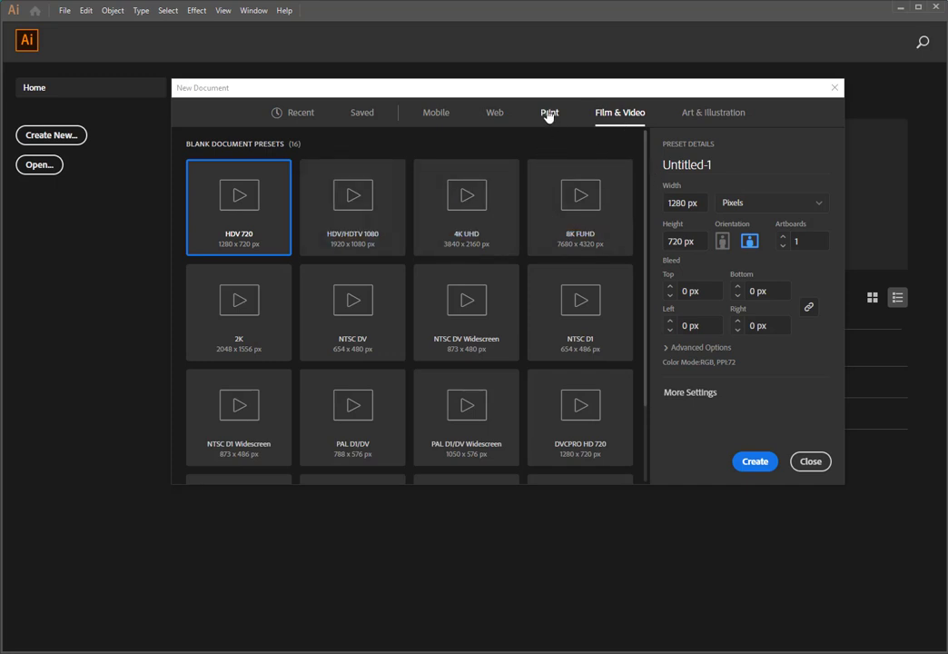
{"action": "left_click", "coordinate": [717, 112]}
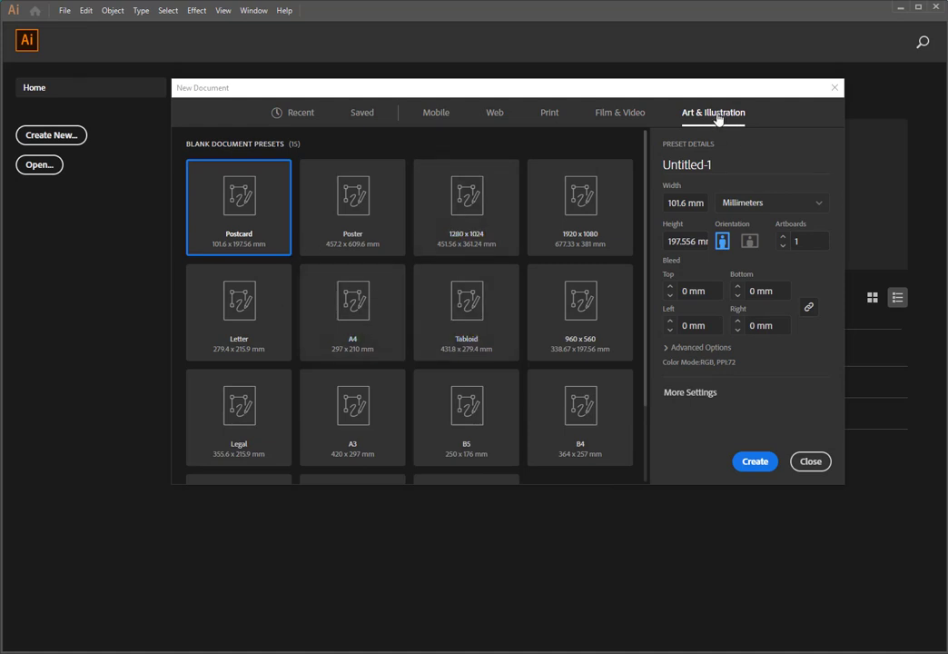
- Choose the A4 preset from the Print category for the new document
{"action": "left_click", "coordinate": [550, 116]}
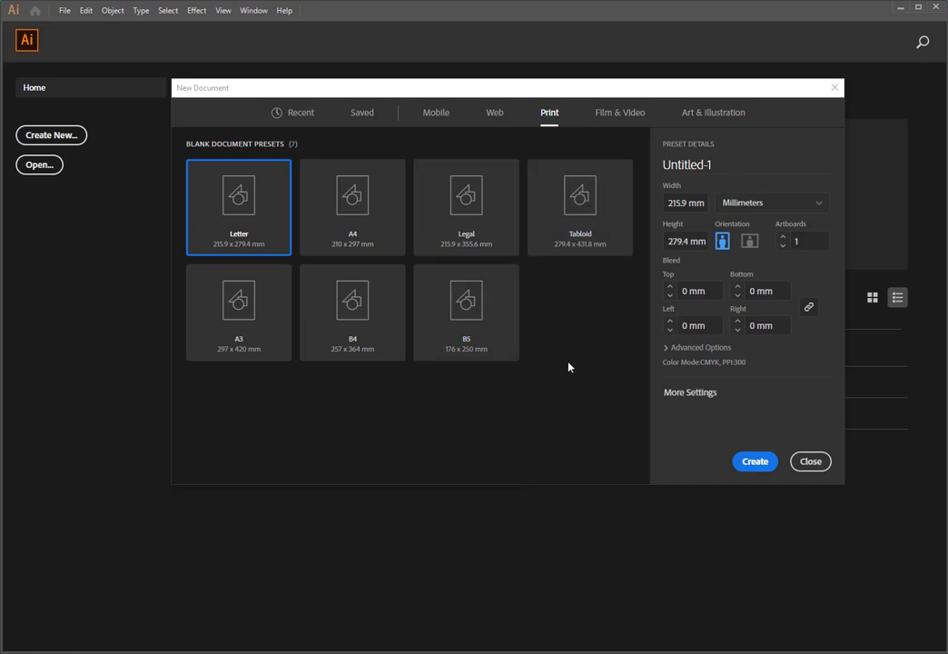
{"action": "left_click", "coordinate": [346, 200]}
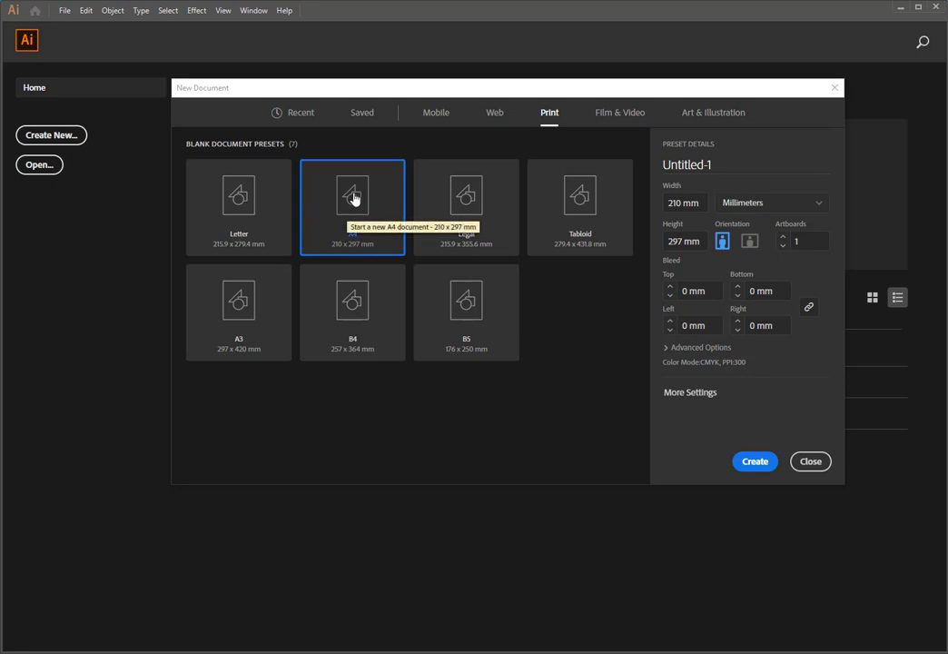
{"action": "left_click", "coordinate": [413, 83]}
{"action": "left_click_drag", "start_coordinate": [436, 115], "coordinate": [393, 116]}
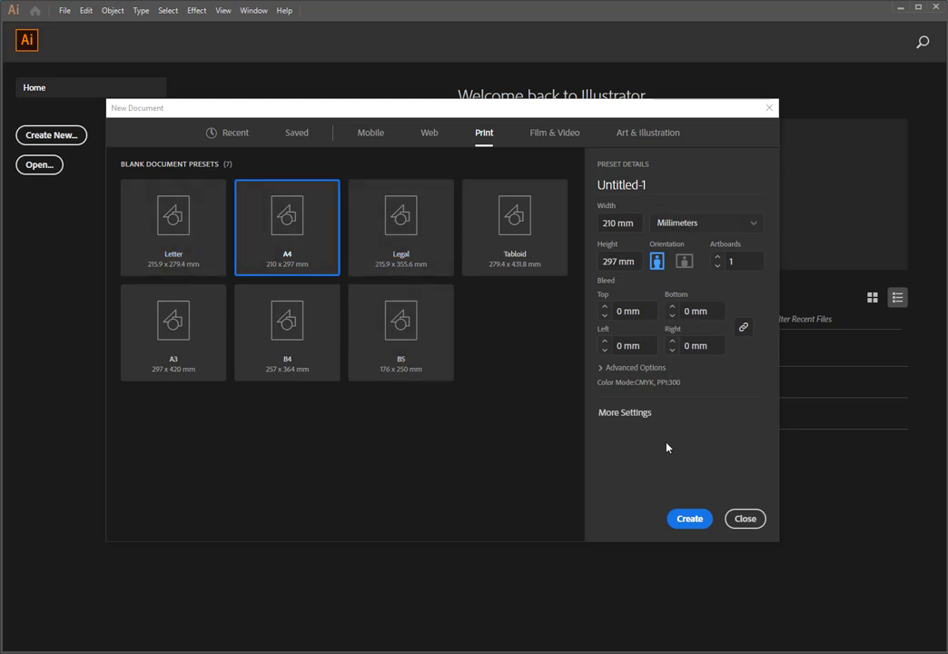
- Compare the dimensions of the Legal, Tabloid, Letter, B4, A3 and B5 print presets, ending on A4
{"action": "left_click", "coordinate": [408, 217]}
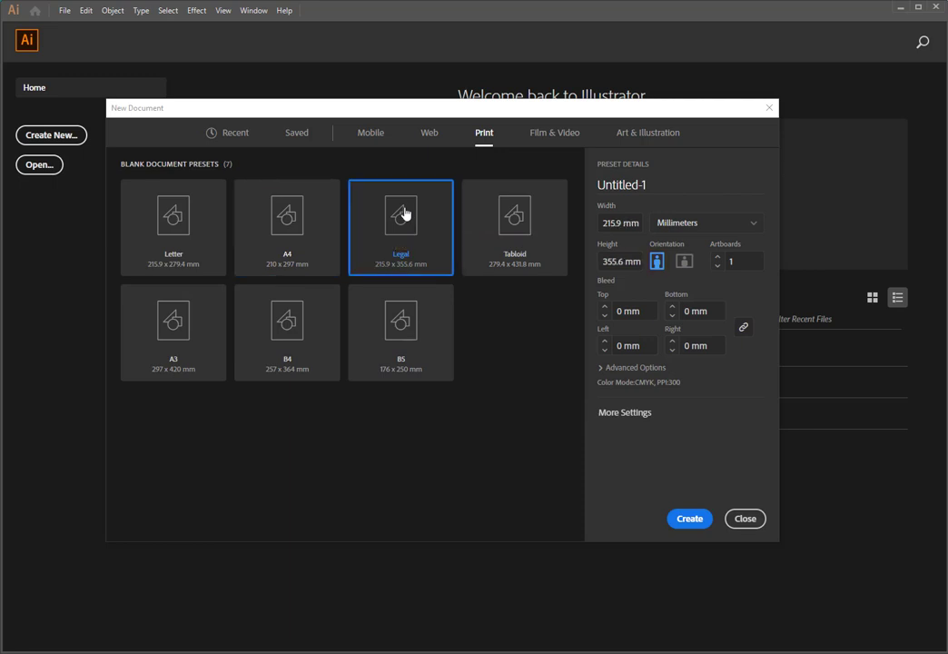
{"action": "left_click", "coordinate": [512, 219]}
{"action": "left_click", "coordinate": [173, 215]}
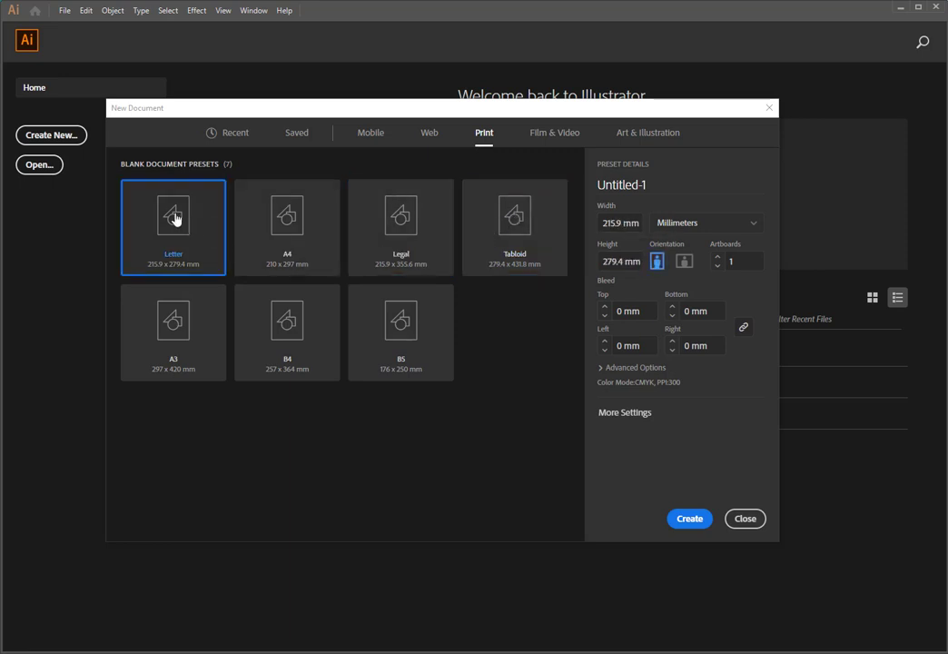
{"action": "left_click", "coordinate": [277, 329]}
{"action": "left_click", "coordinate": [158, 333]}
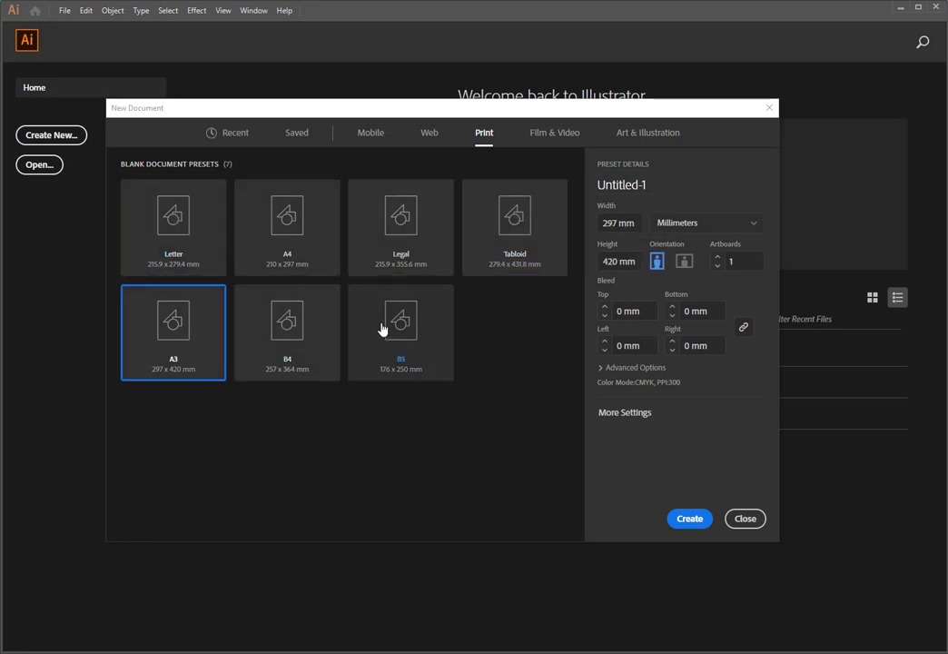
{"action": "left_click", "coordinate": [402, 325]}
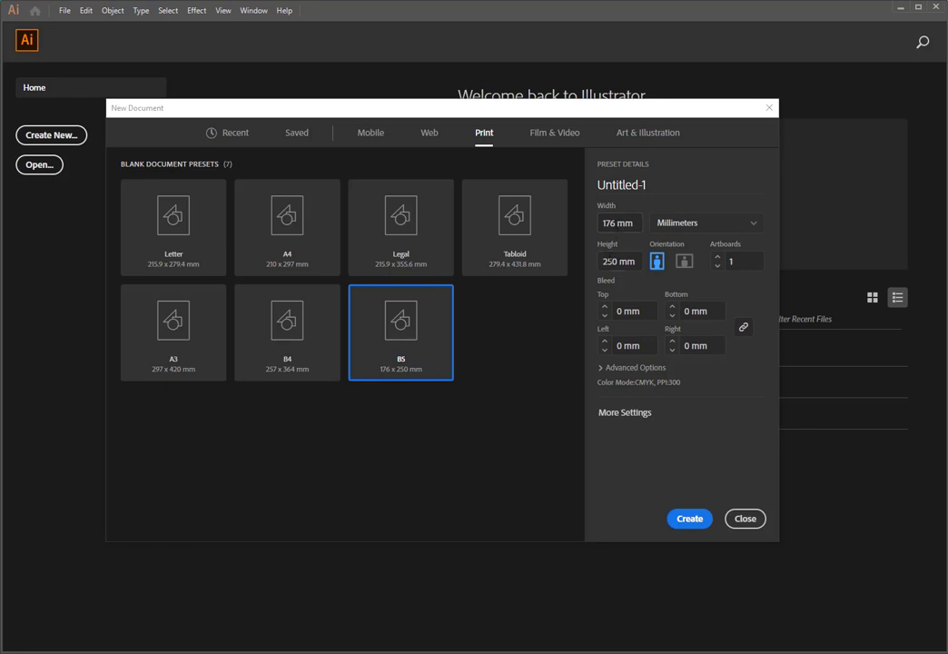
{"action": "left_click", "coordinate": [291, 228]}
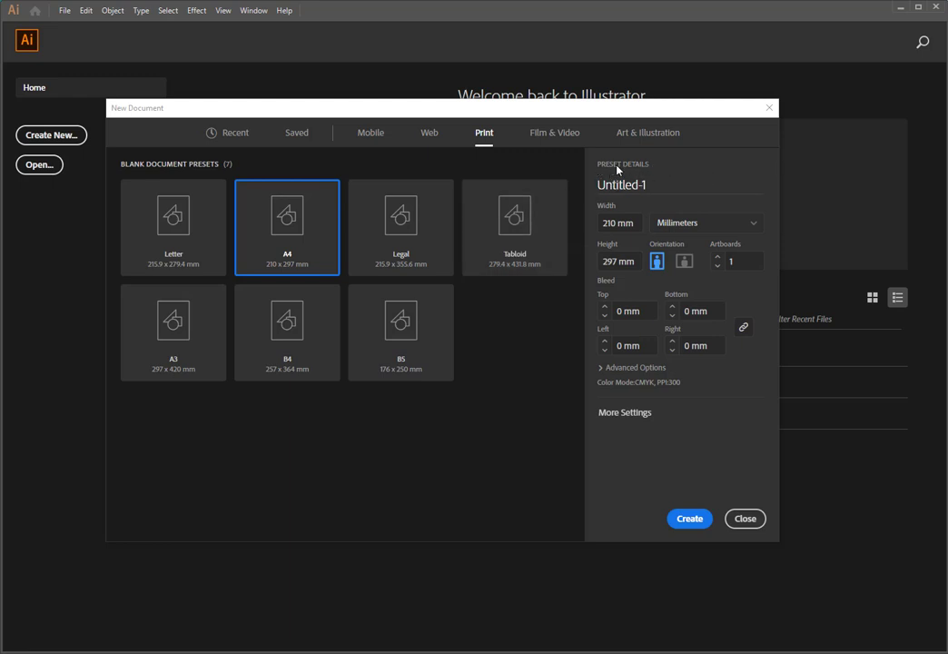
- Name the new document "Illustrator 01"
{"action": "left_click_drag", "start_coordinate": [647, 185], "coordinate": [592, 191]}
{"action": "left_click", "coordinate": [633, 185]}
{"action": "left_click_drag", "start_coordinate": [647, 185], "coordinate": [586, 190]}
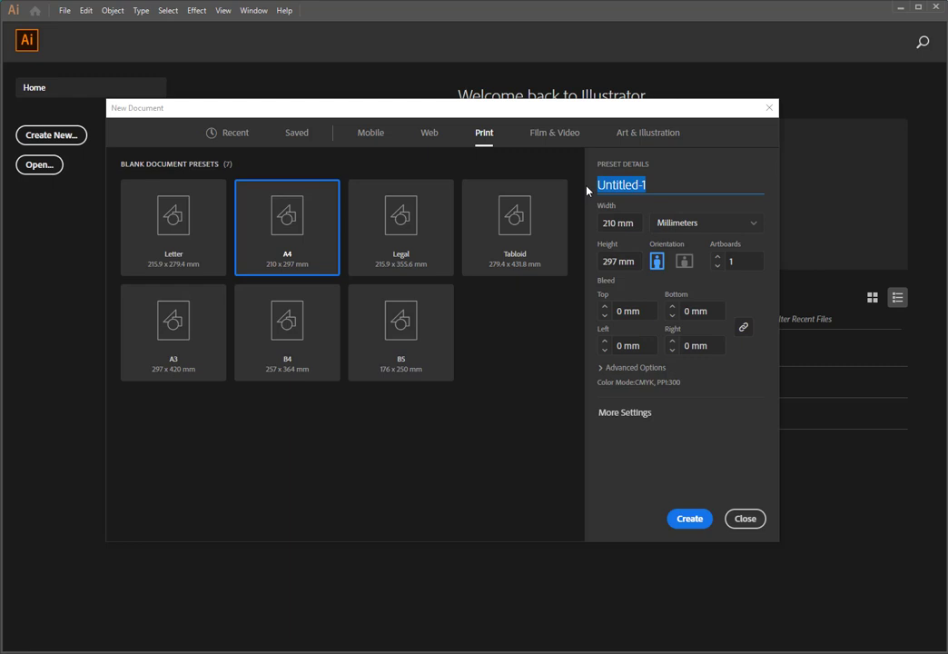
{"action": "type", "text": "Illu"}
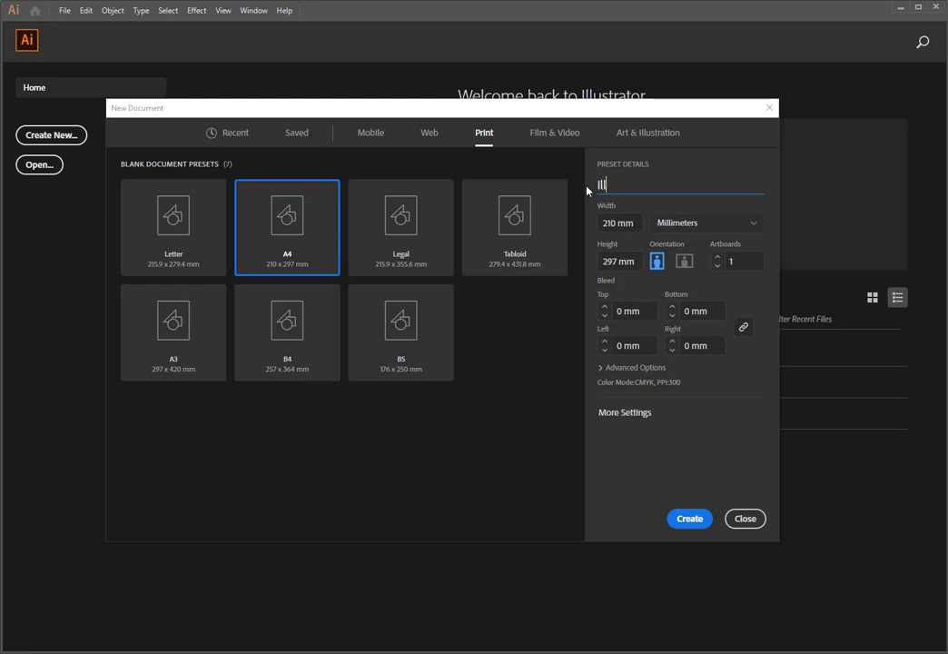
{"action": "type", "text": "strator 01"}
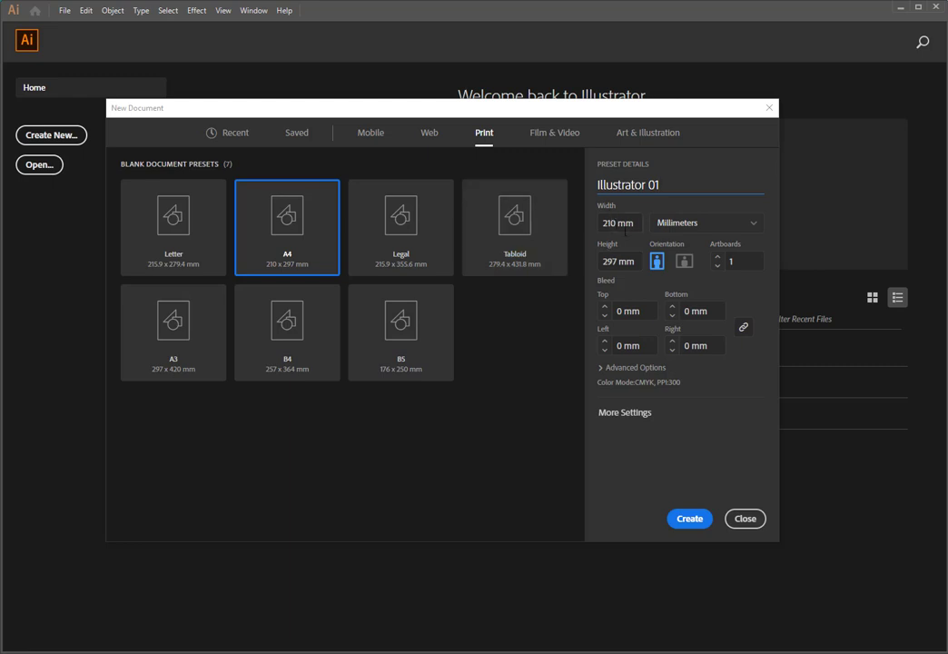
- Check the available measurement units and choose Millimeters for the new document
{"action": "left_click", "coordinate": [747, 233]}
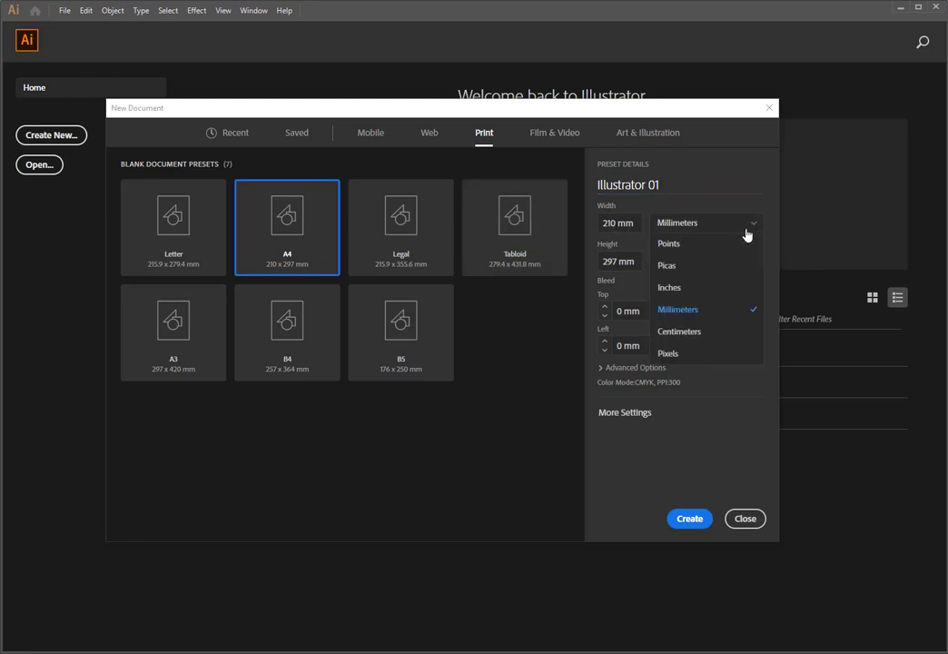
{"action": "left_click", "coordinate": [715, 317]}
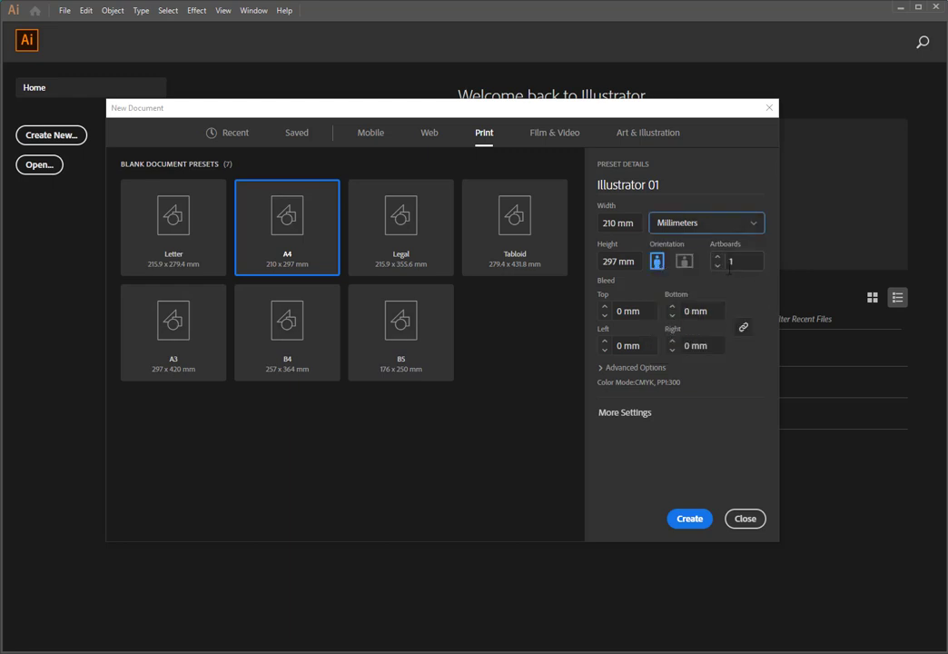
{"action": "left_click", "coordinate": [722, 220]}
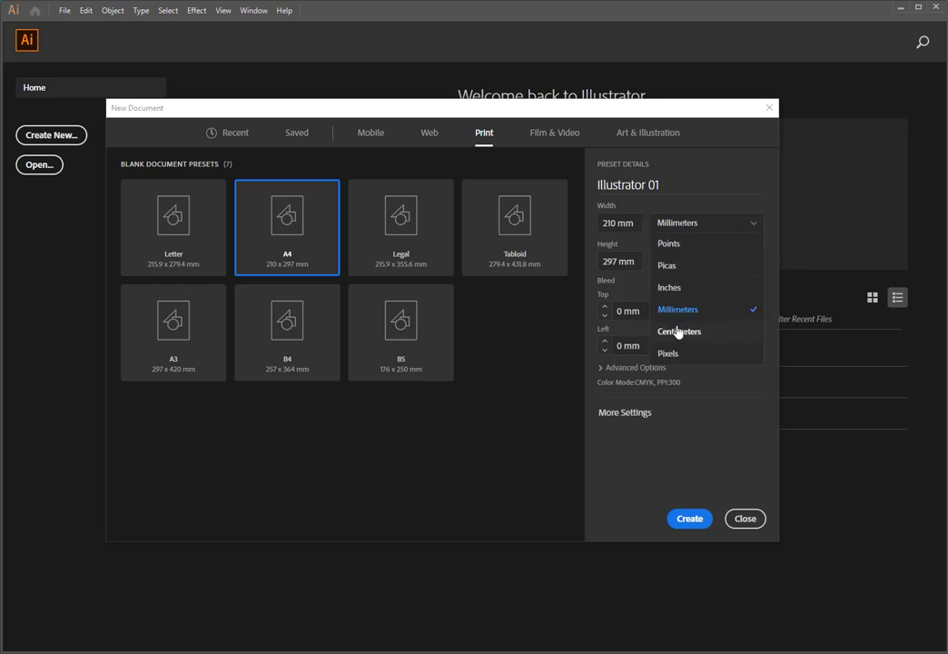
{"action": "left_click", "coordinate": [677, 311]}
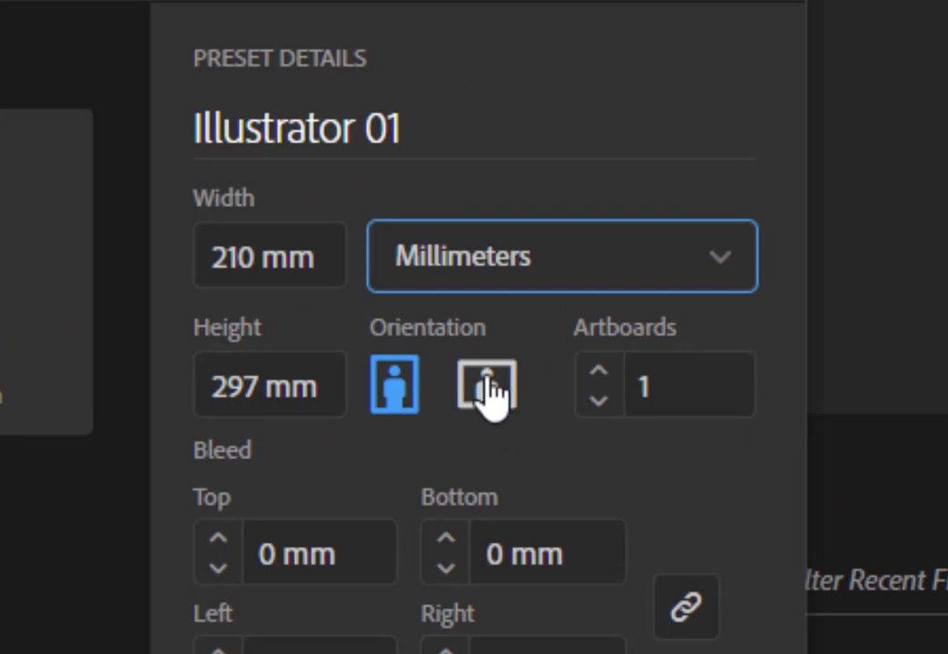
- Try the landscape orientation, set the A4 page to portrait, and create the document
{"action": "left_click", "coordinate": [484, 389]}
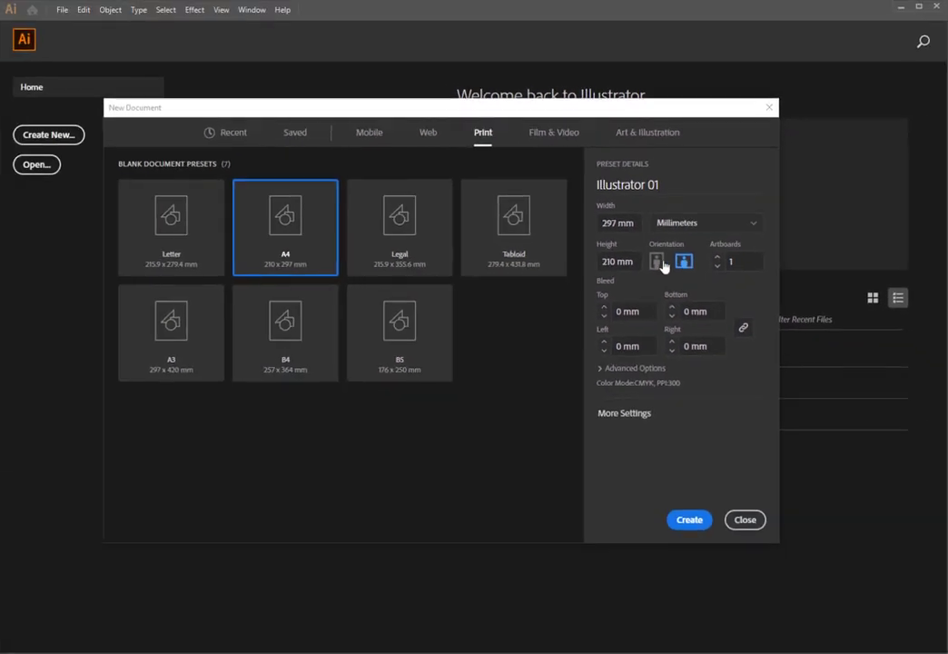
{"action": "left_click", "coordinate": [461, 363]}
{"action": "left_click", "coordinate": [684, 262]}
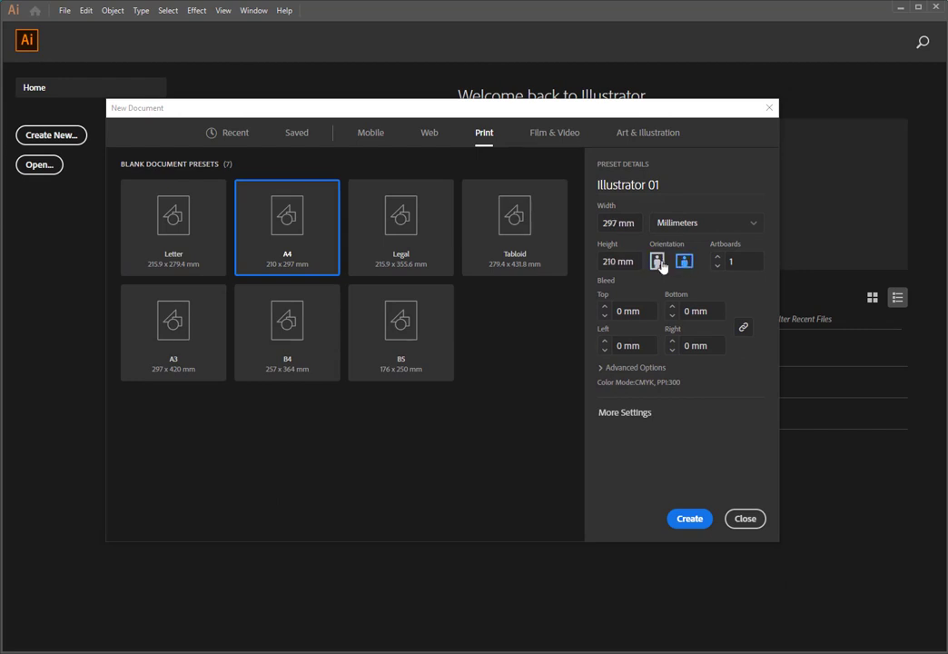
{"action": "left_click", "coordinate": [656, 263]}
{"action": "left_click_drag", "start_coordinate": [574, 106], "coordinate": [634, 95]}
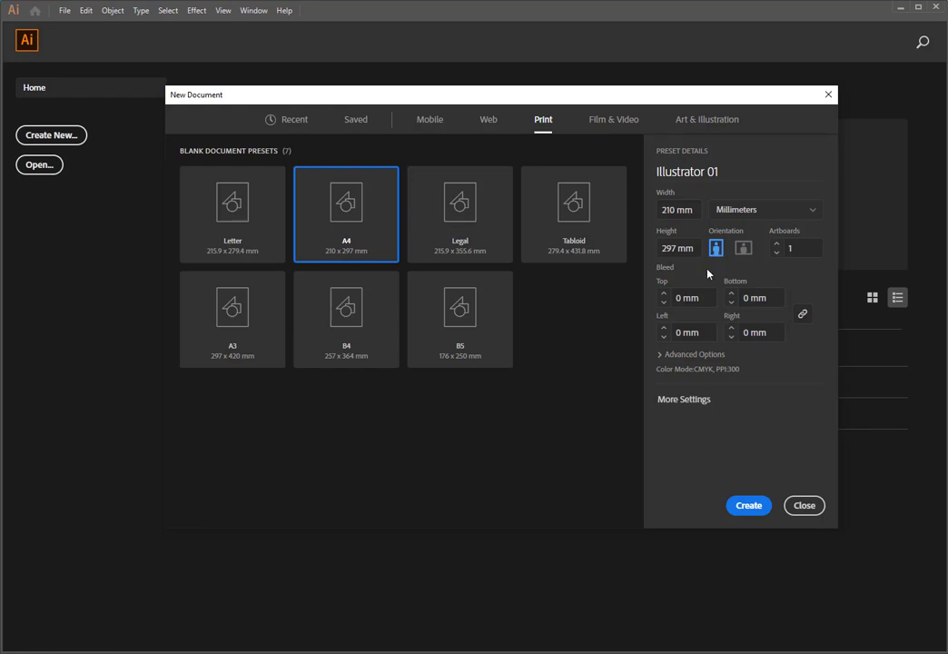
{"action": "left_click", "coordinate": [748, 506]}
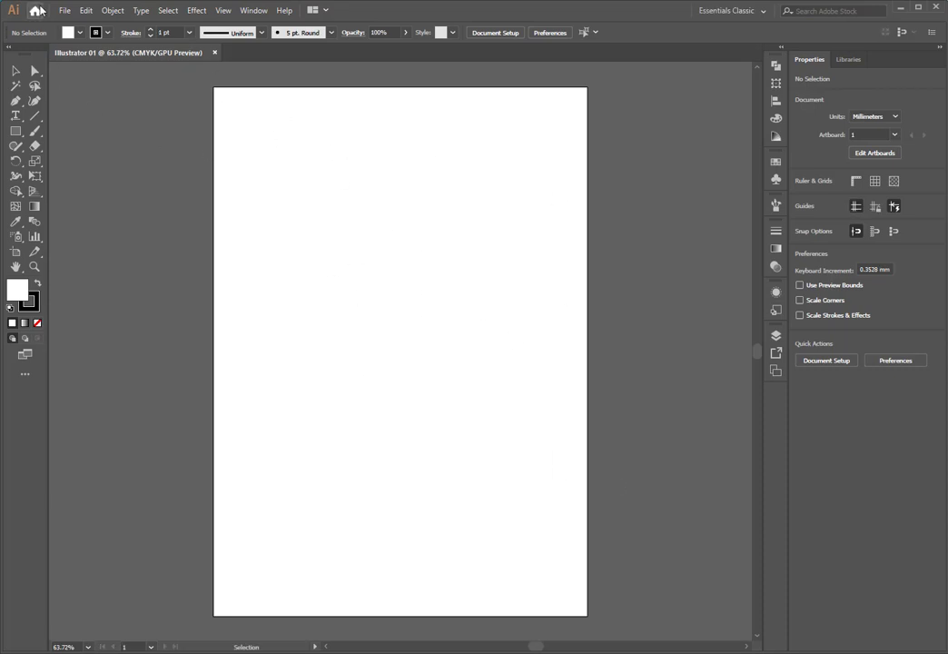
- Create a second document from the recent A4 landscape preset, 297 x 210 mm
{"action": "left_click", "coordinate": [62, 13]}
{"action": "left_click", "coordinate": [77, 23]}
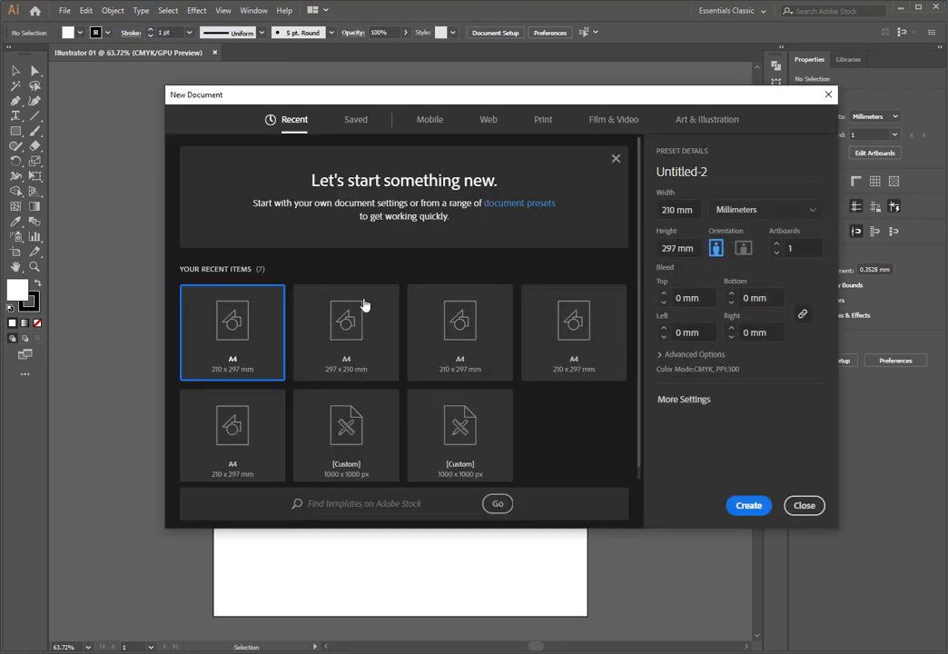
{"action": "left_click", "coordinate": [341, 341]}
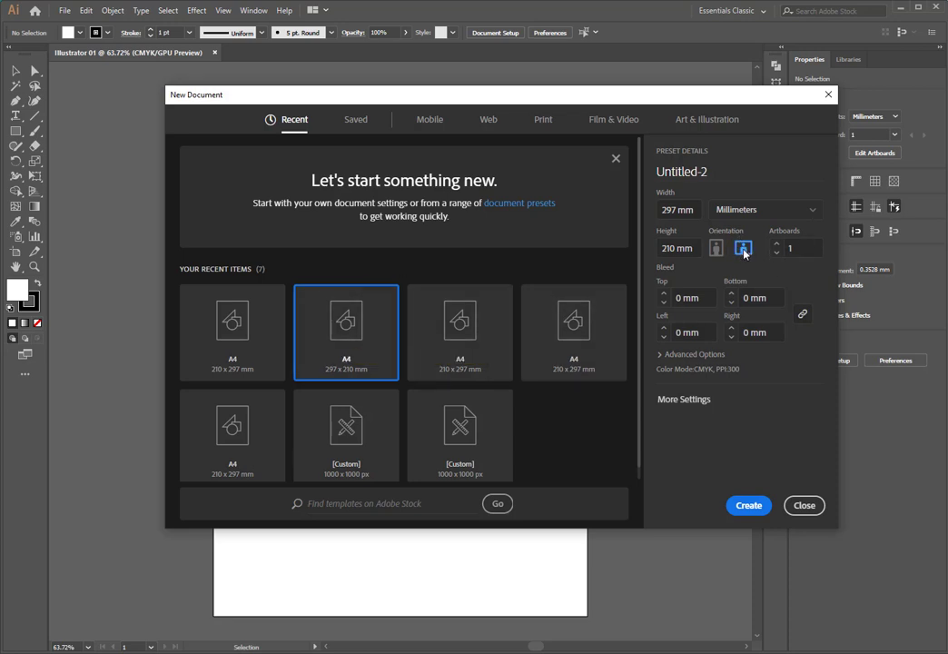
{"action": "left_click", "coordinate": [747, 506]}
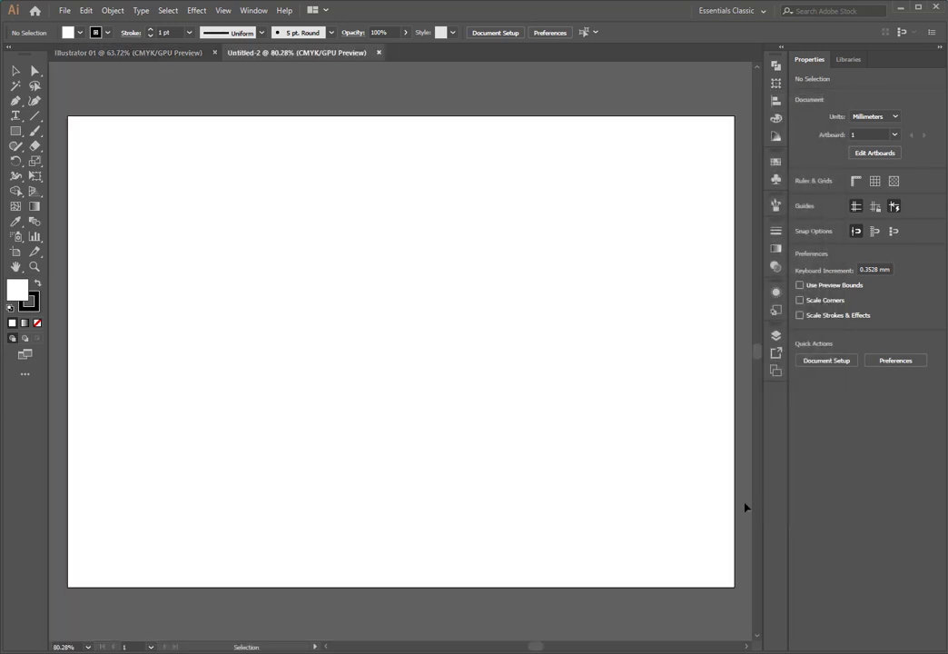
- Compare the artboards of the portrait Illustrator 01 document and the landscape Untitled-2 document
{"action": "scroll", "coordinate": [468, 424], "scroll_direction": "down", "scroll_amount": 1}
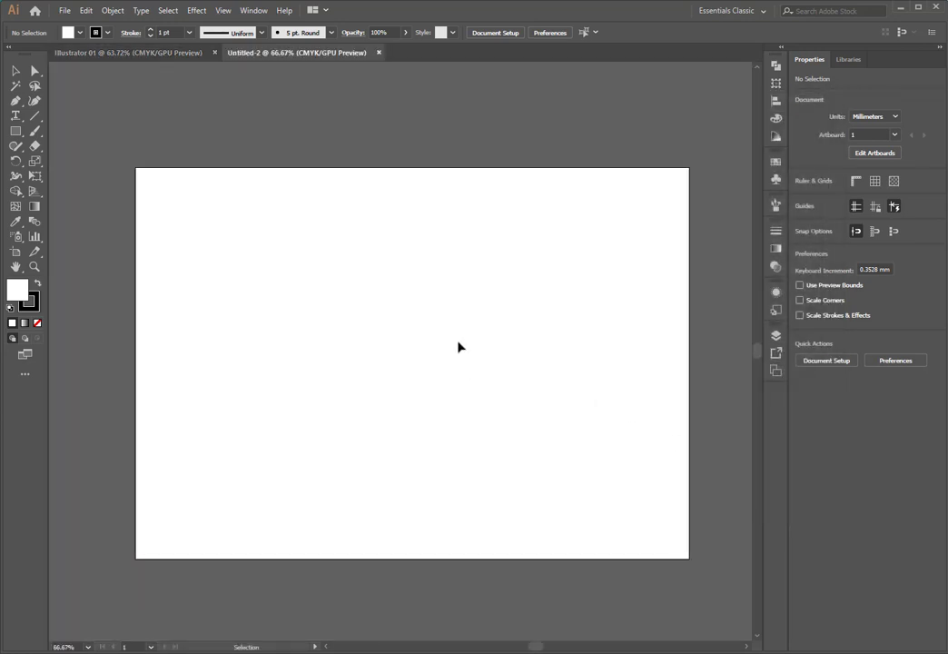
{"action": "left_click", "coordinate": [160, 55]}
{"action": "scroll", "coordinate": [411, 305], "scroll_direction": "down", "scroll_amount": 1}
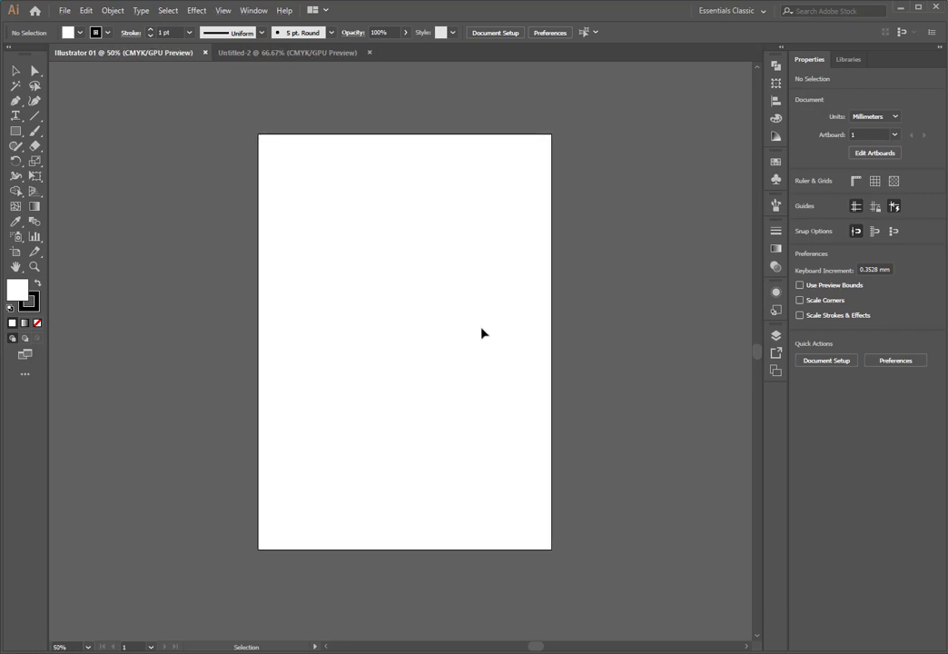
{"action": "left_click", "coordinate": [295, 53]}
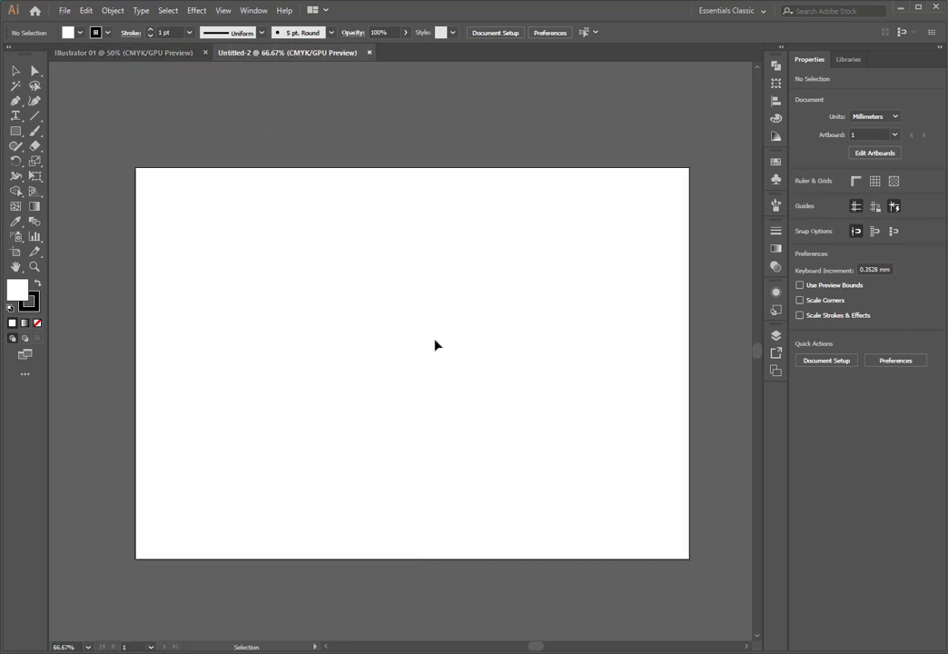
- Close both the Untitled-2 and Illustrator 01 documents
{"action": "left_click", "coordinate": [370, 52]}
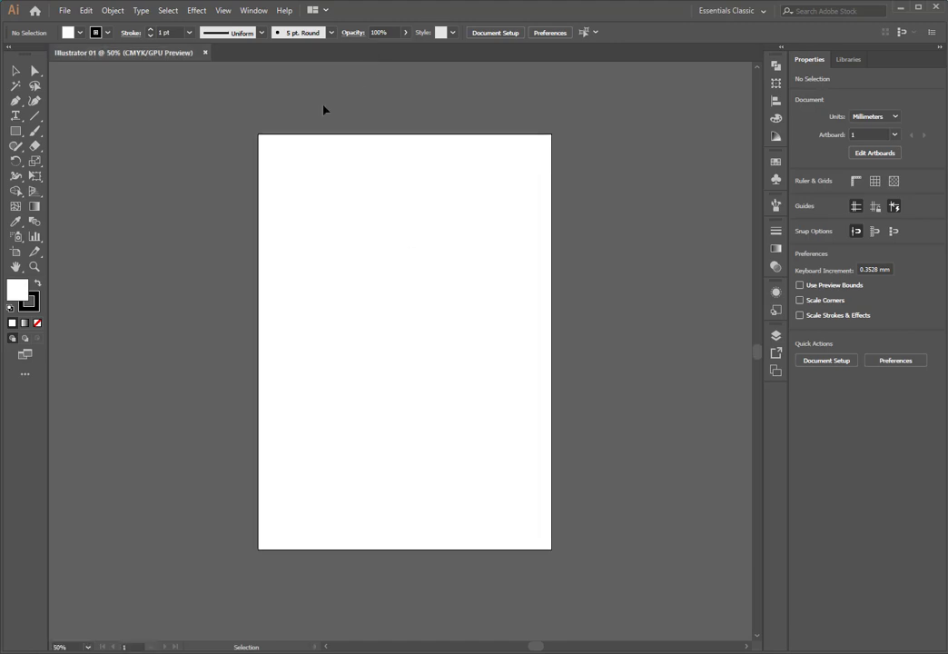
{"action": "left_click", "coordinate": [206, 53]}
- Start a new document from the recent A4 preset, 210 x 297 mm, and name it Illustrator 01
{"action": "left_click", "coordinate": [65, 10]}
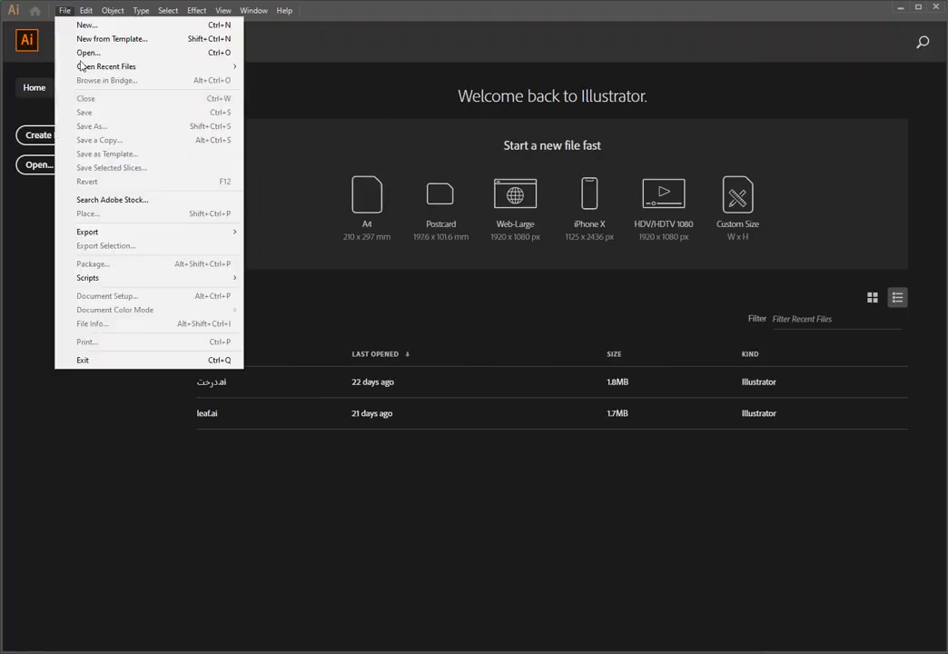
{"action": "left_click", "coordinate": [87, 24]}
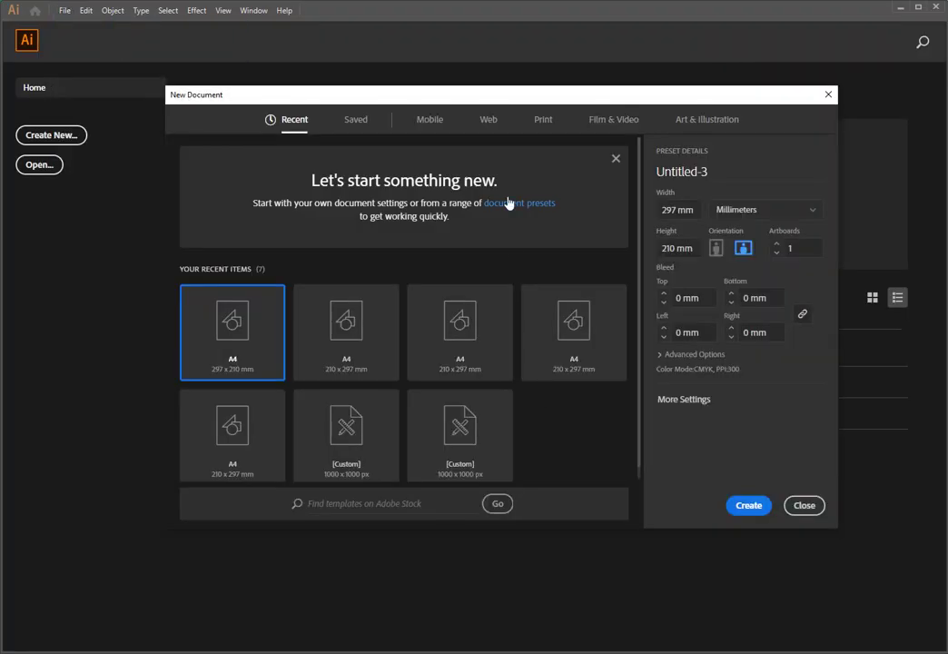
{"action": "left_click_drag", "start_coordinate": [522, 95], "coordinate": [506, 124]}
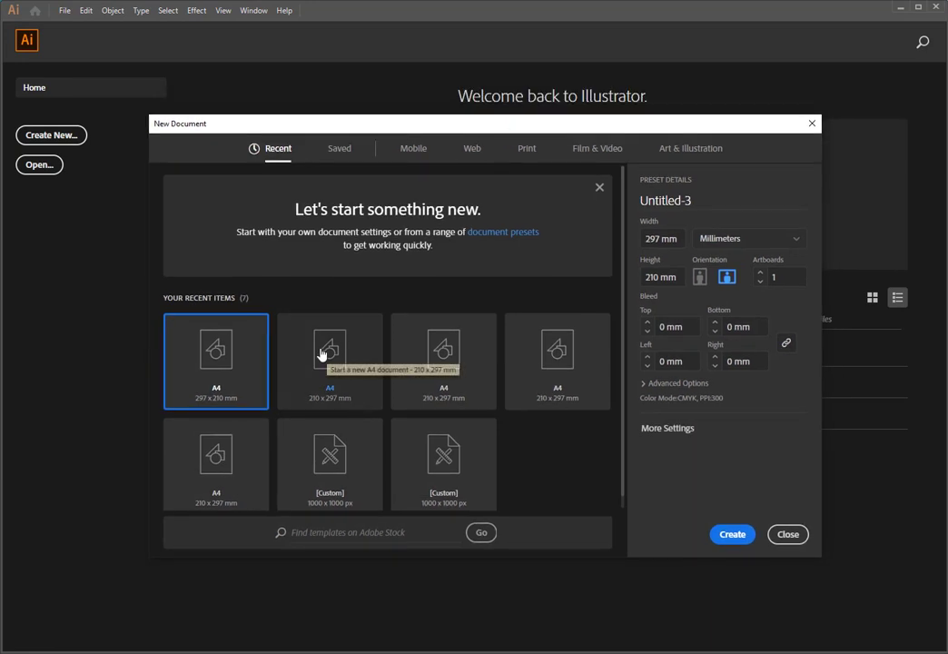
{"action": "left_click", "coordinate": [322, 352]}
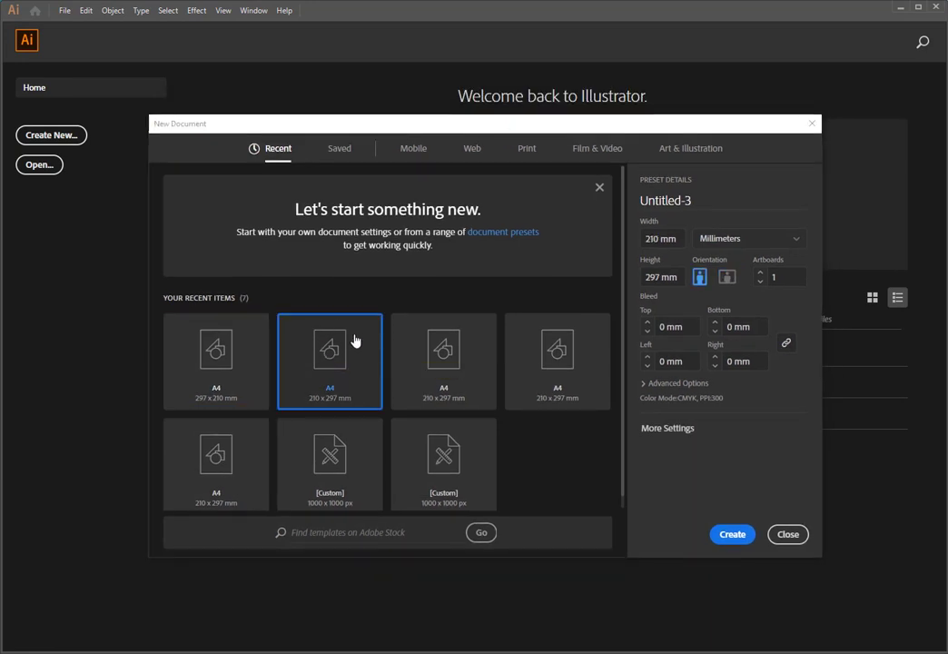
{"action": "left_click_drag", "start_coordinate": [697, 196], "coordinate": [592, 208]}
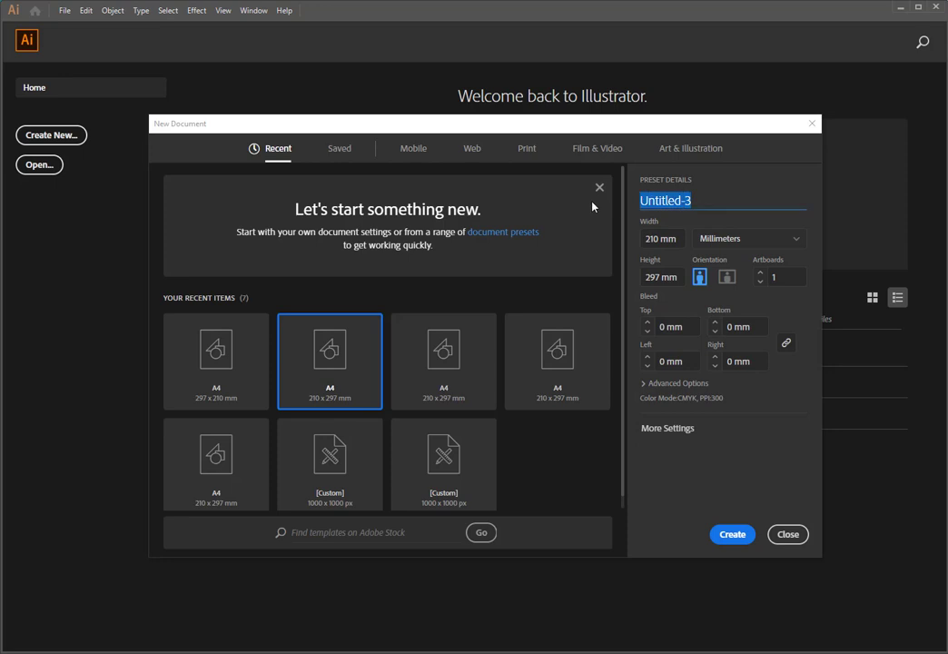
{"action": "key", "text": "BackSpace"}
{"action": "type", "text": "I"}
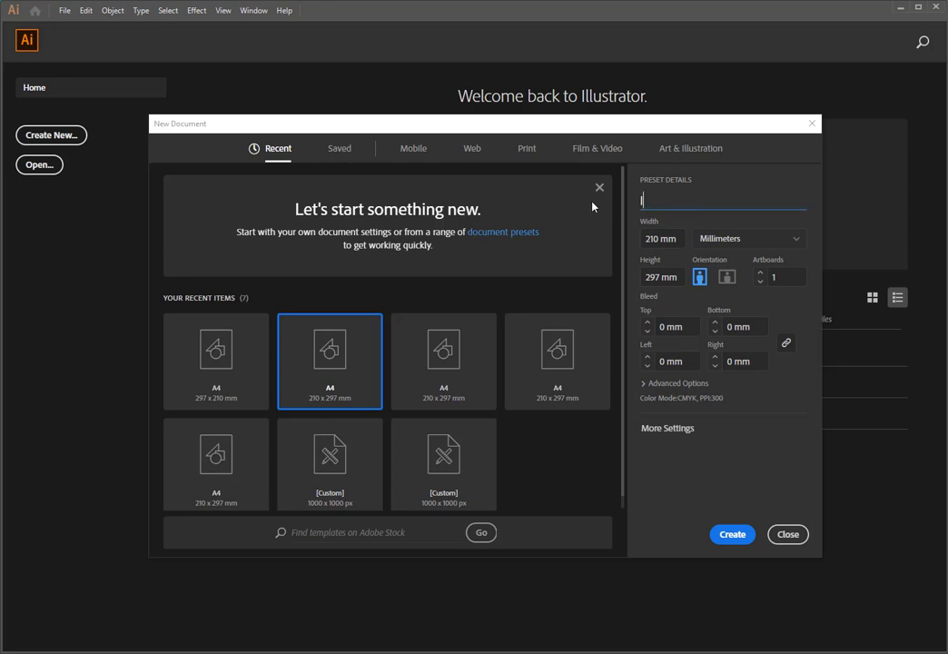
{"action": "type", "text": "llustrator 01"}
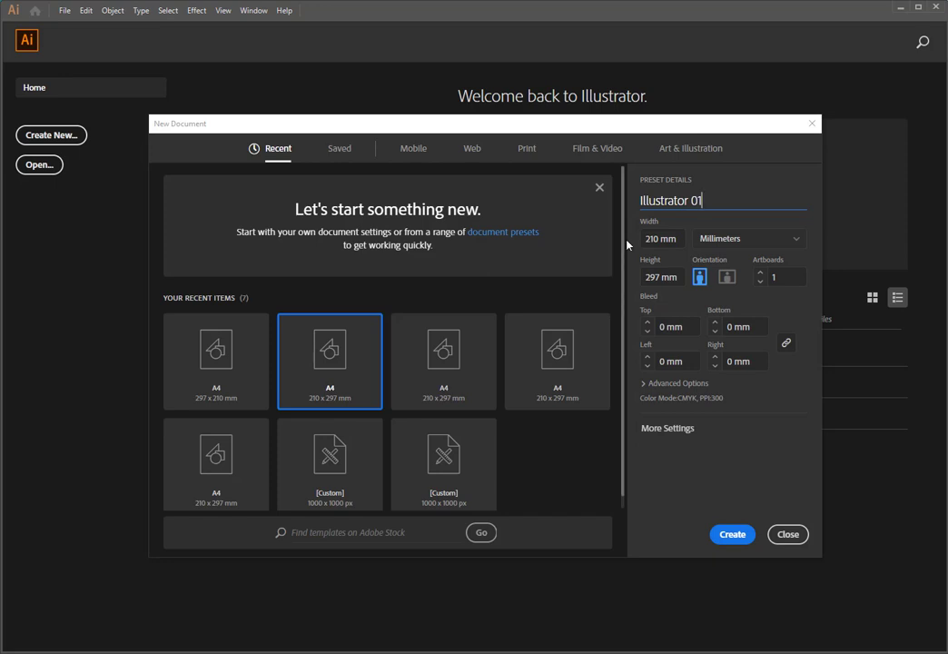
- Set the A4 page to landscape orientation with one artboard and create the document
{"action": "left_click", "coordinate": [726, 278]}
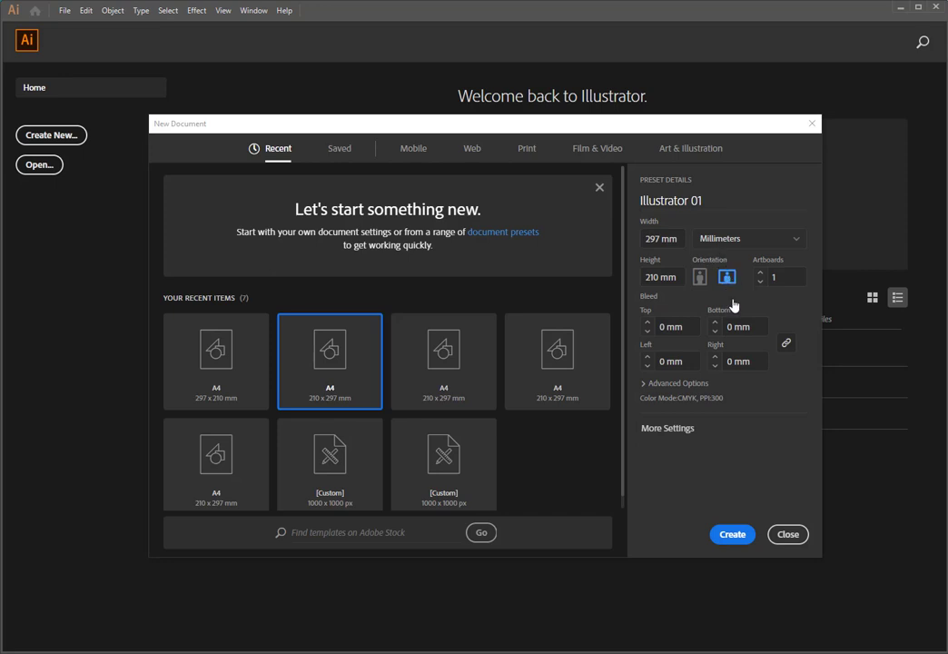
{"action": "left_click", "coordinate": [784, 278]}
{"action": "left_click_drag", "start_coordinate": [704, 123], "coordinate": [686, 110]}
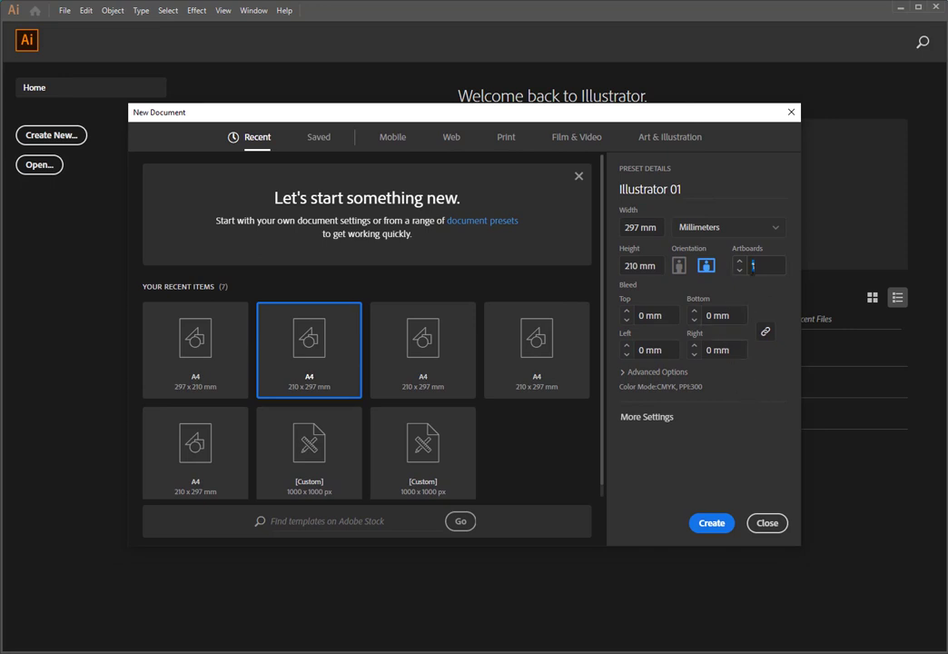
{"action": "left_click", "coordinate": [763, 266]}
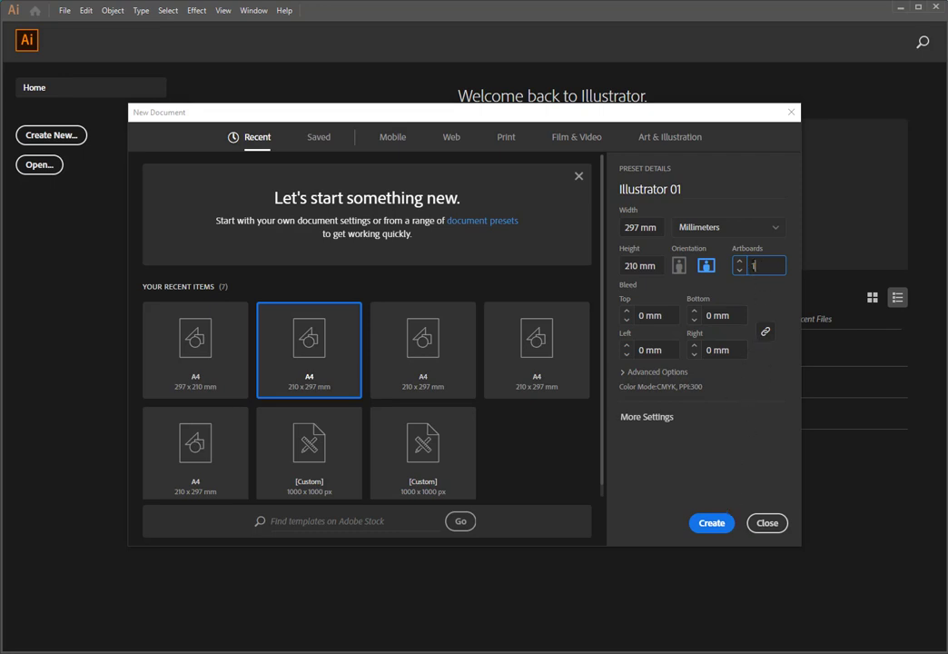
{"action": "left_click", "coordinate": [711, 524]}
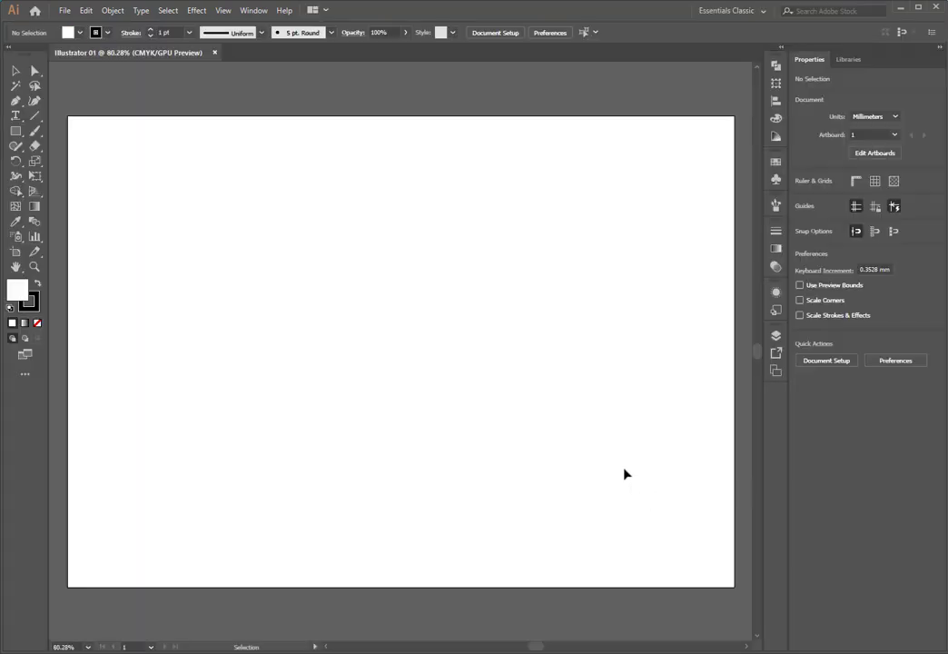
{"action": "scroll", "coordinate": [501, 385], "scroll_direction": "down", "scroll_amount": 3}
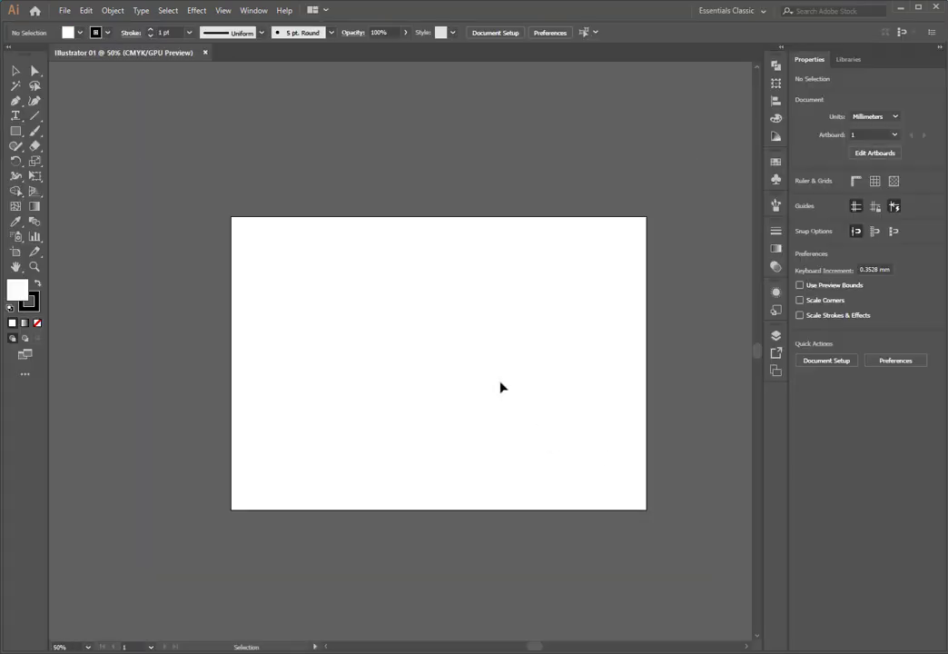
- Create another document from the recent 210 x 297 mm A4 preset, with landscape orientation and 4 artboards
{"action": "left_click", "coordinate": [64, 10]}
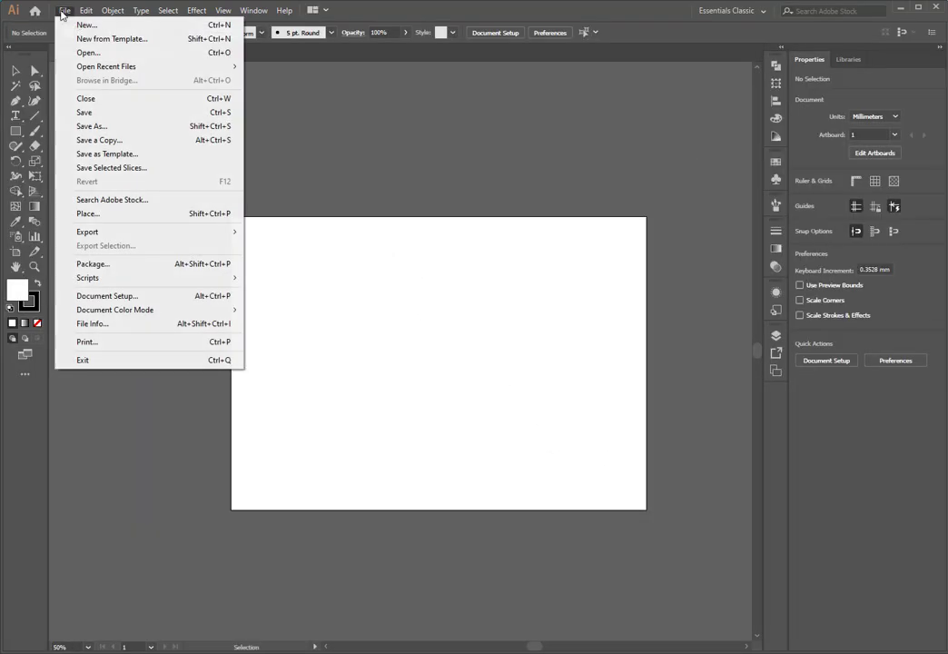
{"action": "left_click", "coordinate": [65, 10]}
{"action": "key", "text": "ctrl+n"}
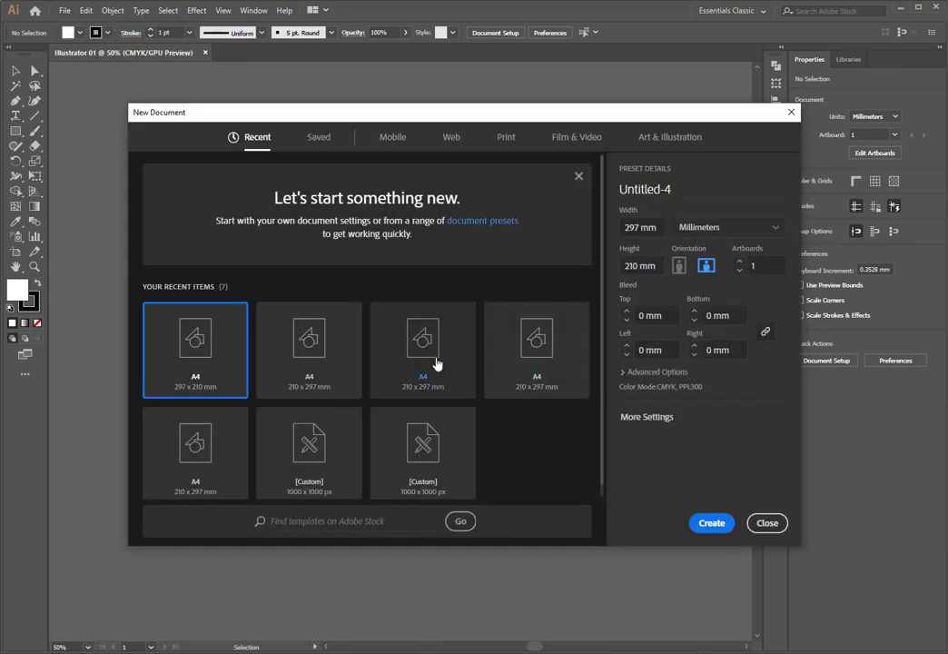
{"action": "left_click", "coordinate": [304, 343]}
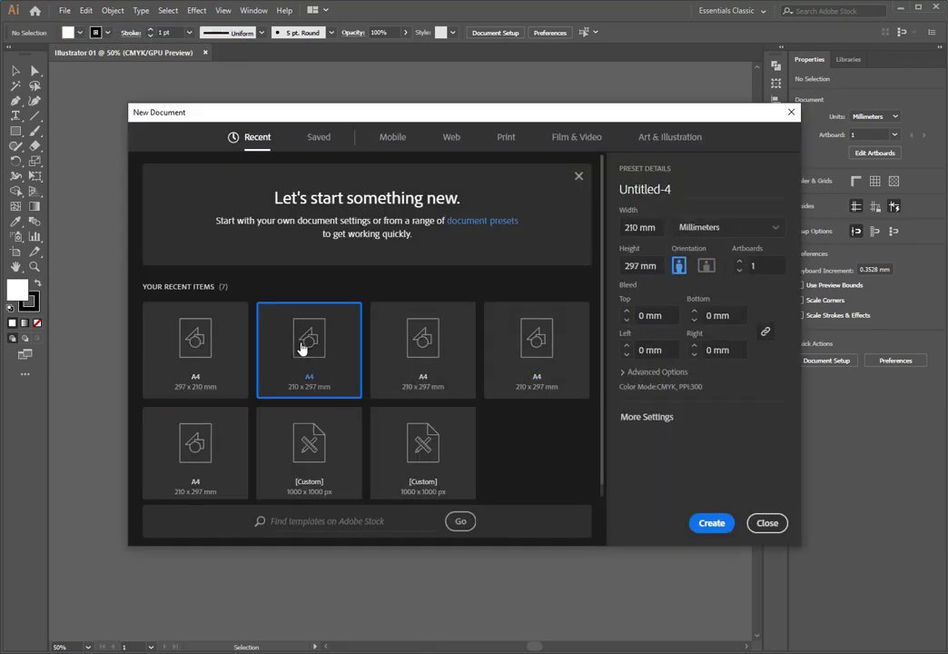
{"action": "left_click", "coordinate": [705, 265]}
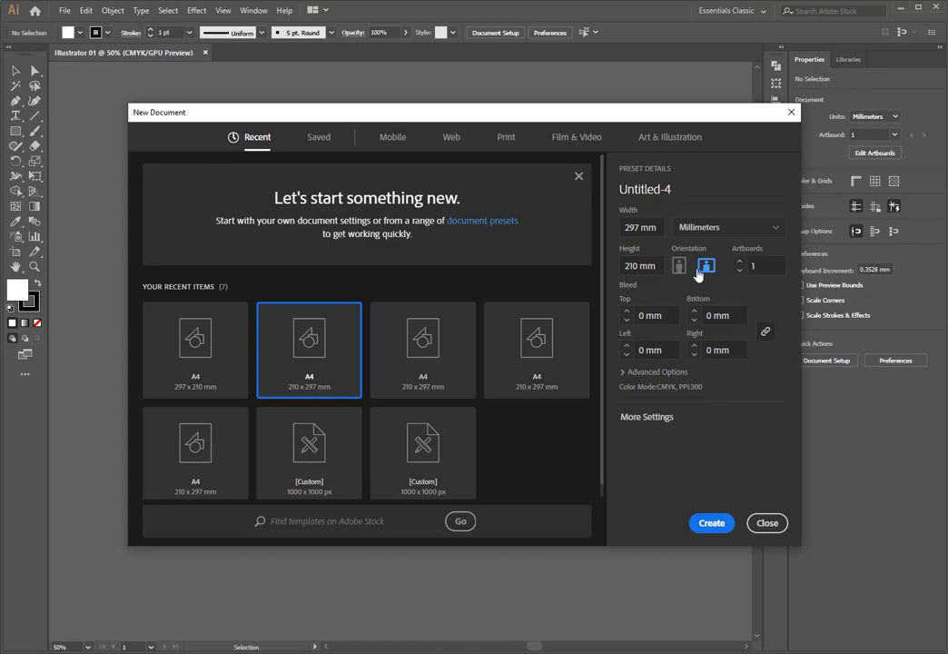
{"action": "left_click", "coordinate": [746, 267]}
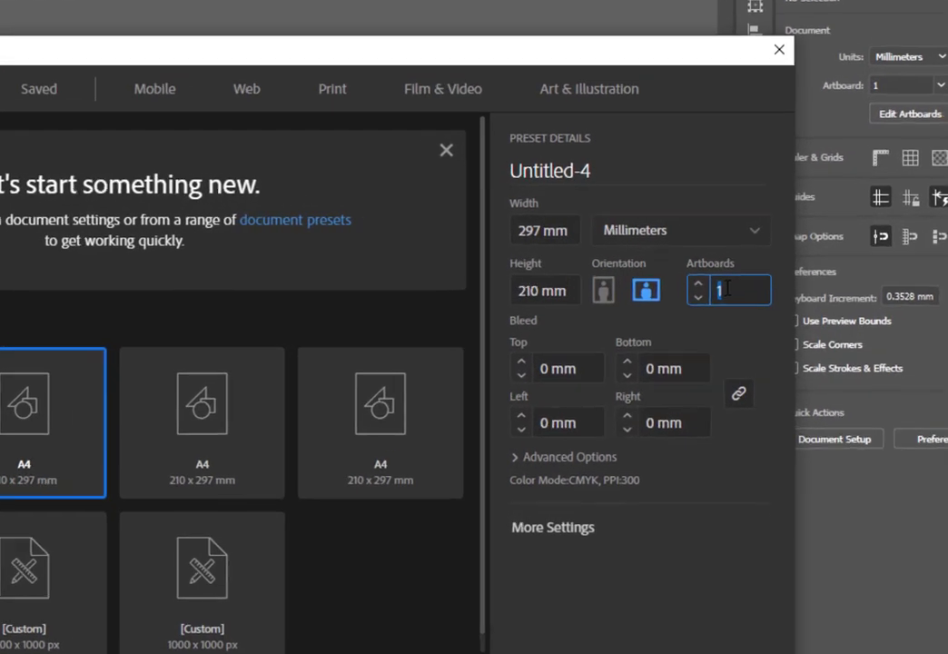
{"action": "type", "text": "4"}
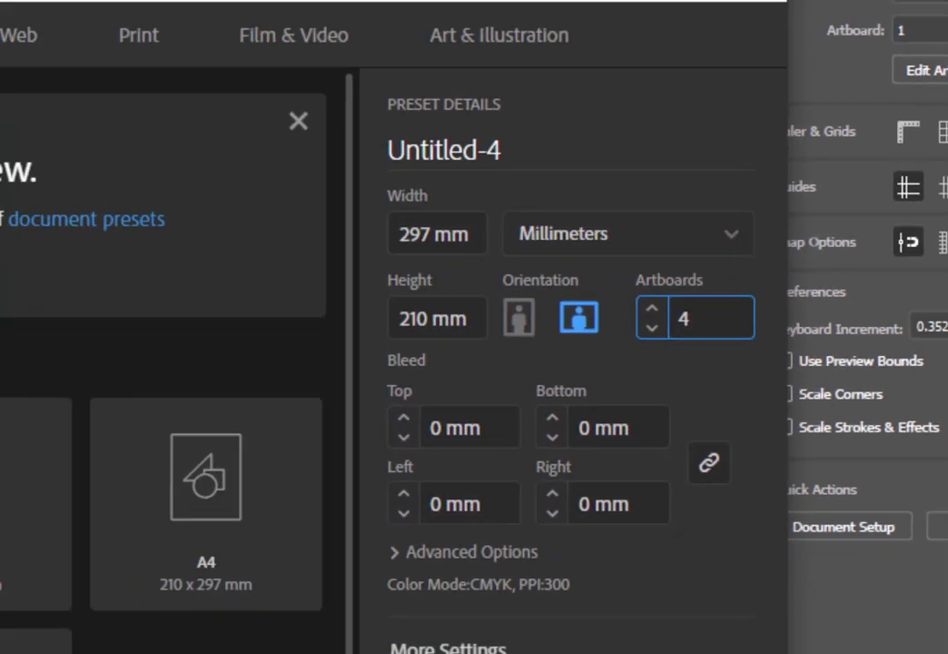
{"action": "left_click", "coordinate": [465, 653]}
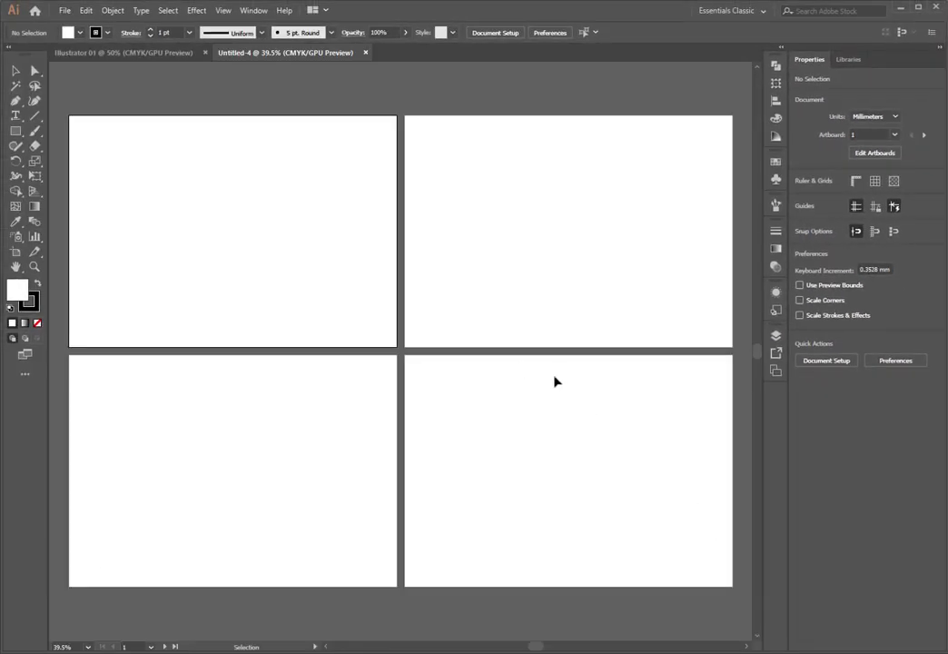
- Examine the four landscape artboards by making them active in turn
{"action": "key", "text": "ctrl+minus"}
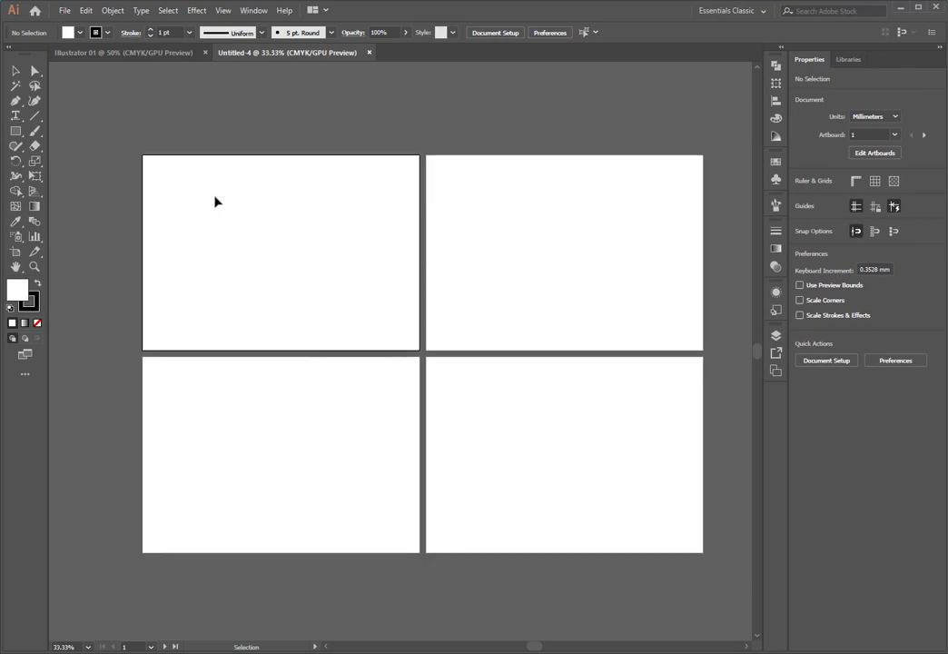
{"action": "left_click", "coordinate": [586, 440]}
{"action": "left_click", "coordinate": [536, 258]}
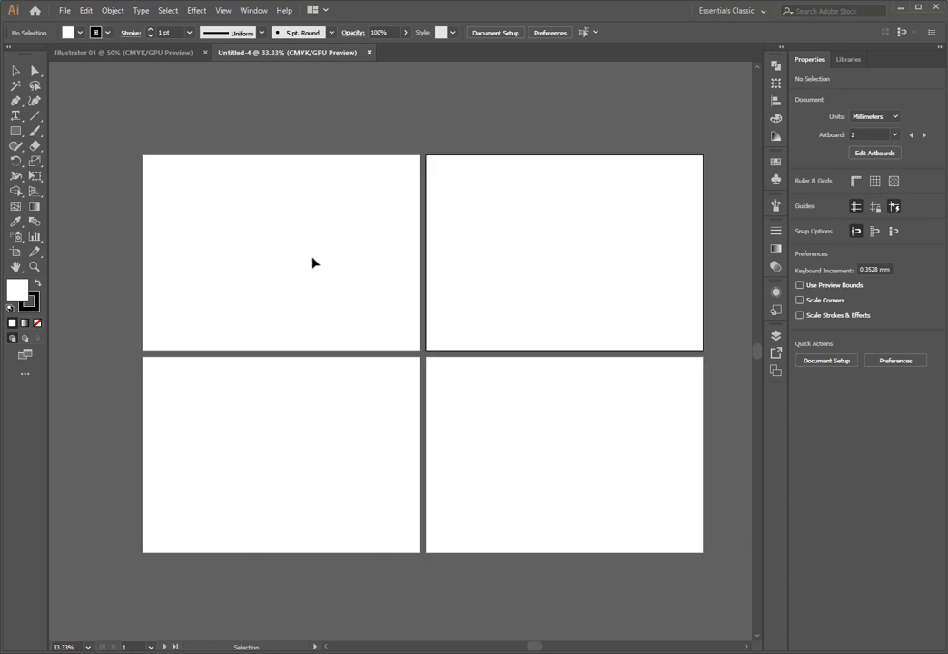
{"action": "left_click", "coordinate": [313, 263]}
{"action": "left_click", "coordinate": [400, 391]}
{"action": "left_click", "coordinate": [556, 428]}
{"action": "scroll", "coordinate": [508, 373], "scroll_direction": "up", "scroll_amount": 1}
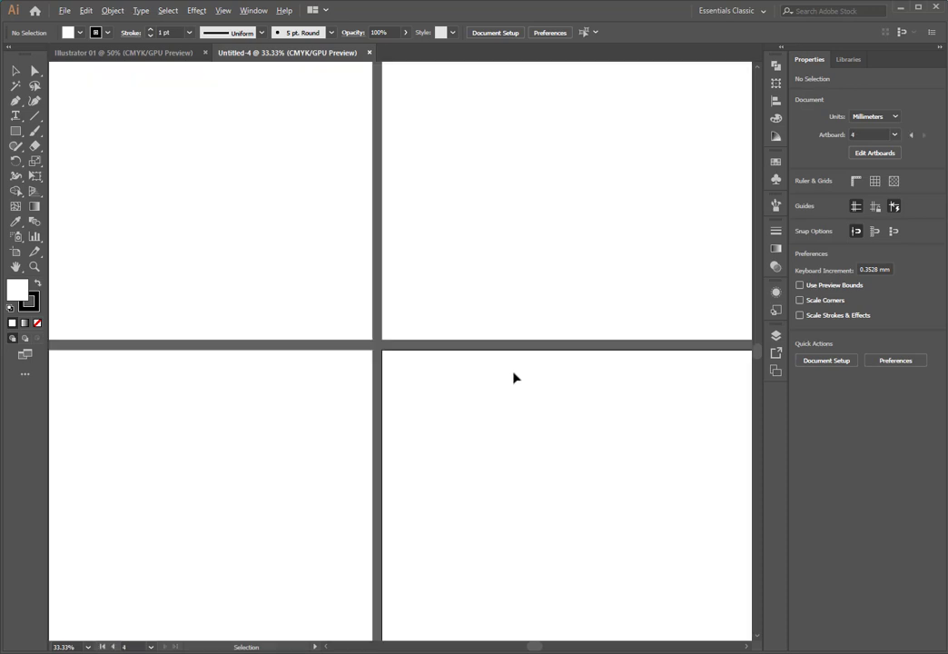
{"action": "scroll", "coordinate": [509, 382], "scroll_direction": "down", "scroll_amount": 1}
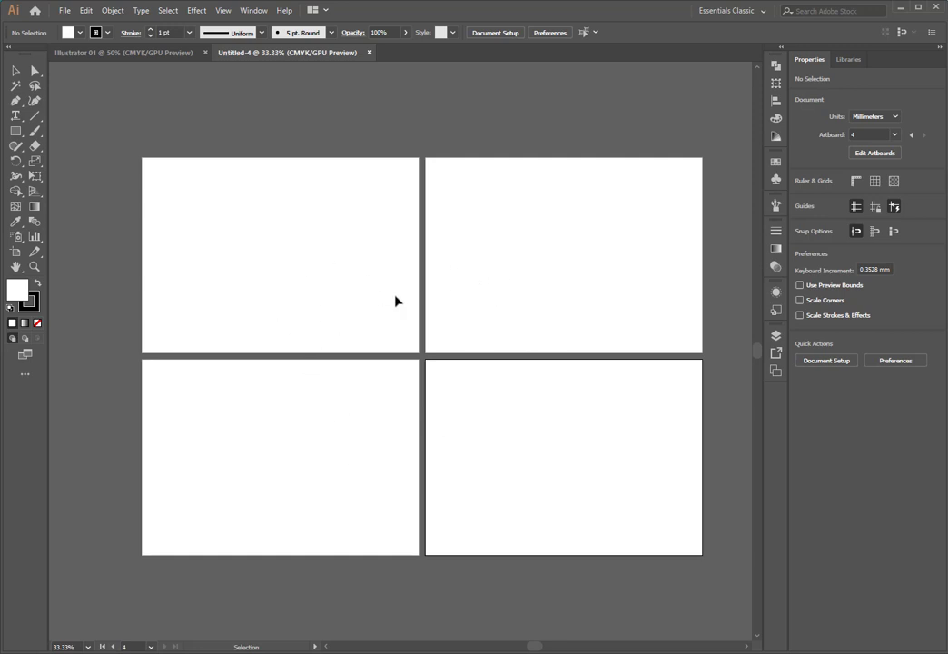
- Close both open documents and start a new one from the recent A4 landscape preset, 297 x 210 mm, with one artboard
{"action": "left_click", "coordinate": [370, 53]}
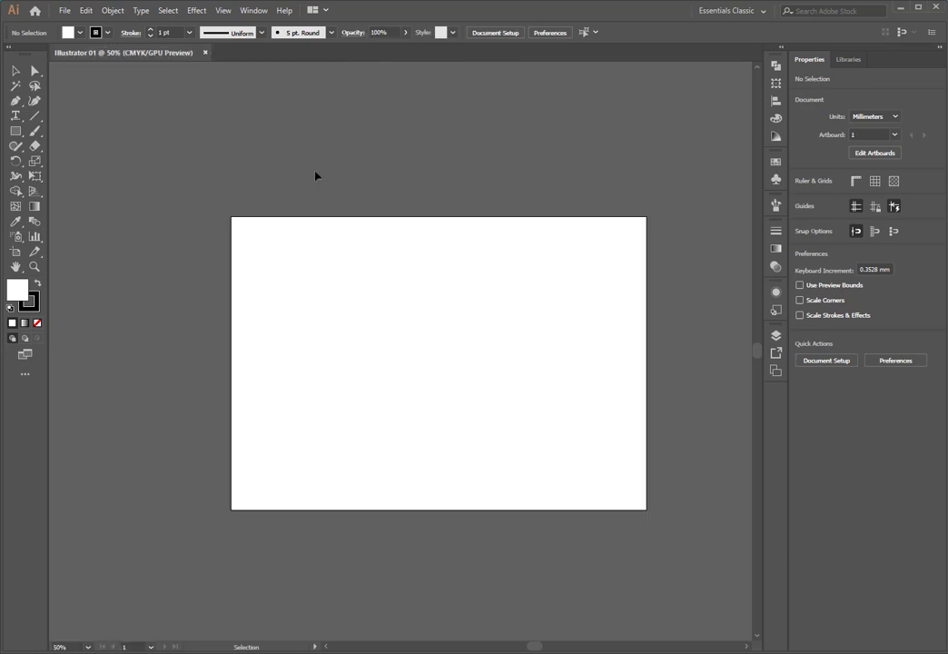
{"action": "left_click", "coordinate": [205, 53]}
{"action": "left_click", "coordinate": [65, 10]}
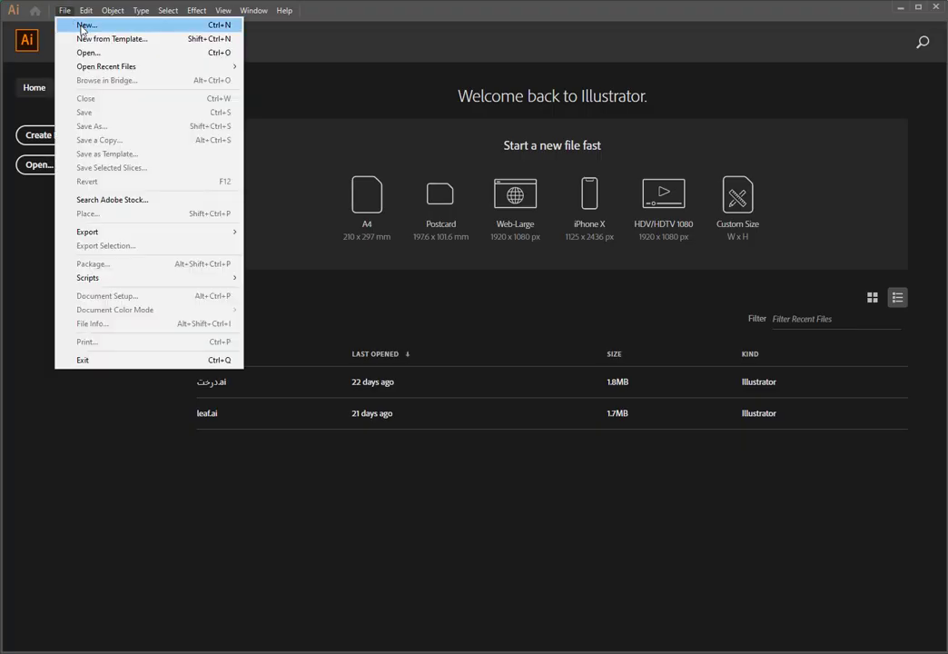
{"action": "left_click", "coordinate": [70, 26]}
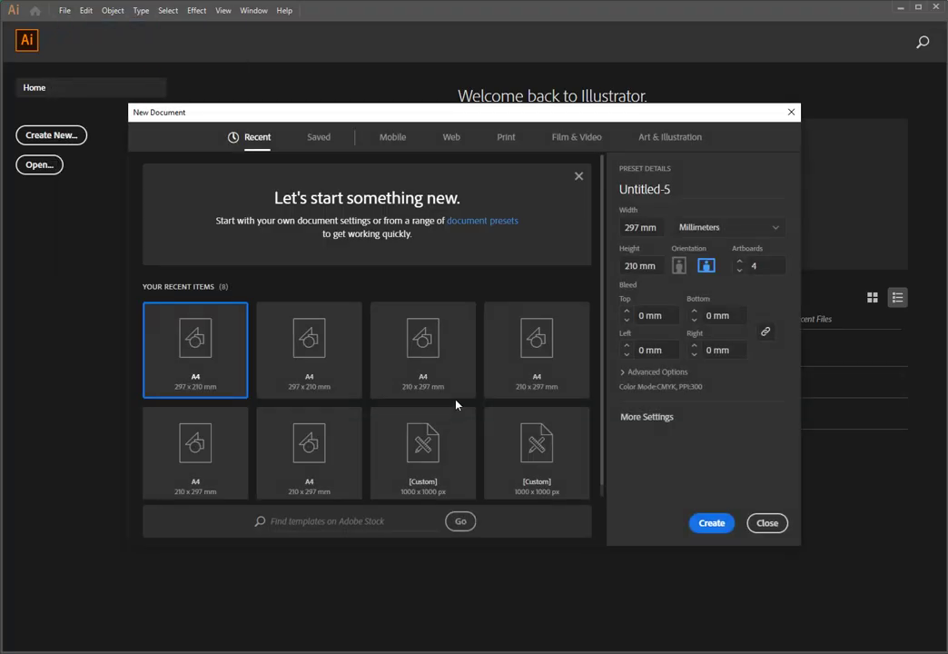
{"action": "left_click", "coordinate": [309, 361]}
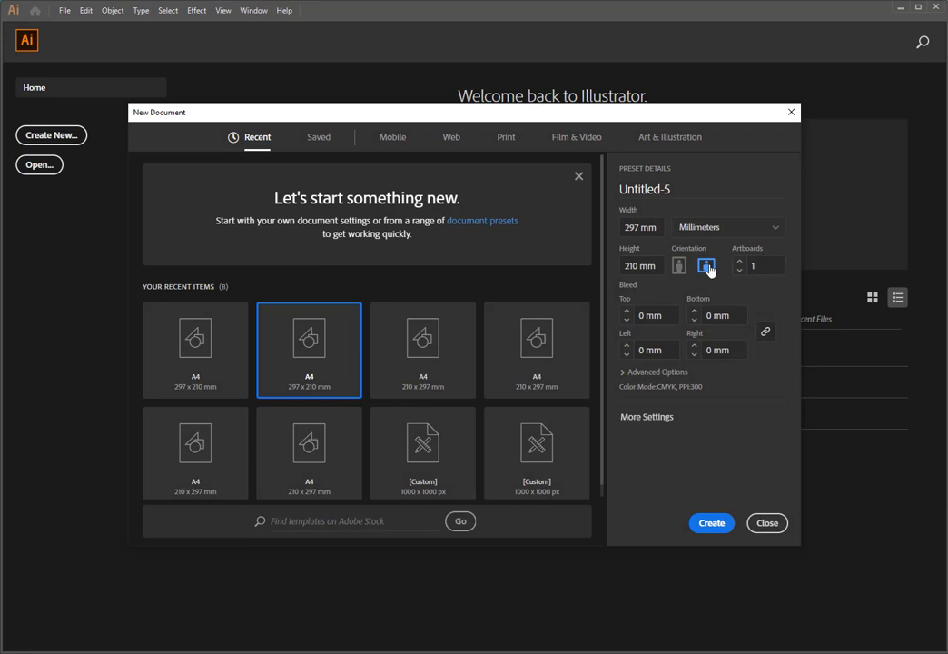
- Name the new document Illustrator 01
{"action": "left_click", "coordinate": [697, 192]}
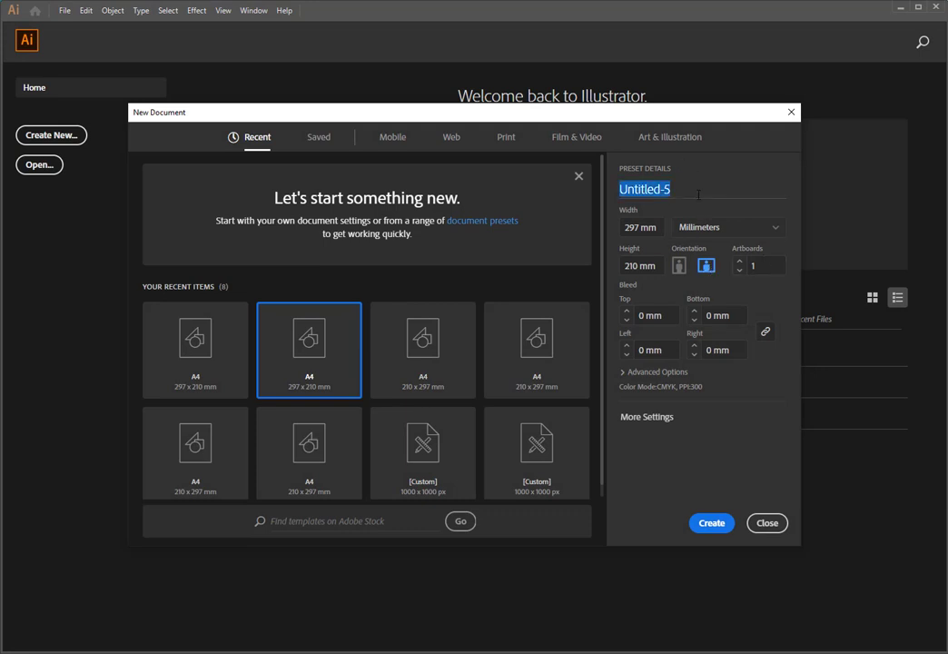
{"action": "key", "text": "BackSpace"}
{"action": "type", "text": "Illust"}
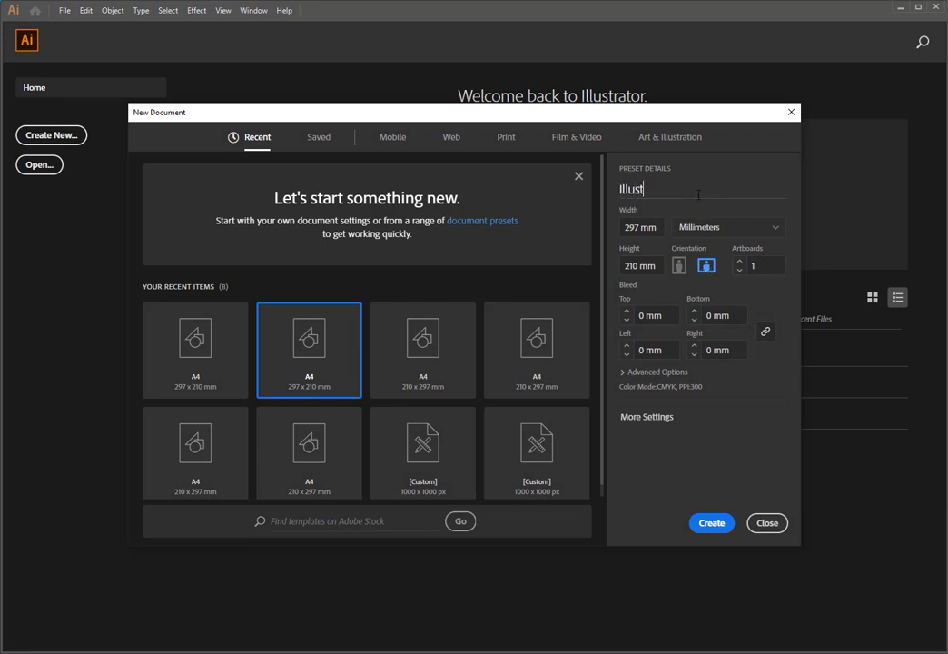
{"action": "type", "text": "rator 01"}
{"action": "left_click_drag", "start_coordinate": [609, 117], "coordinate": [595, 89]}
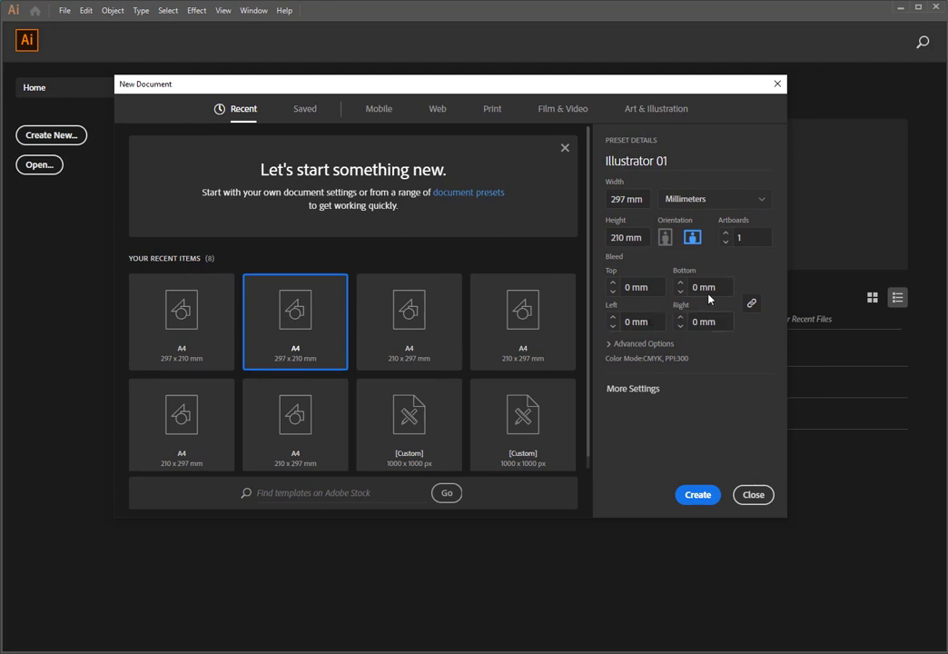
{"action": "left_click_drag", "start_coordinate": [669, 161], "coordinate": [579, 165]}
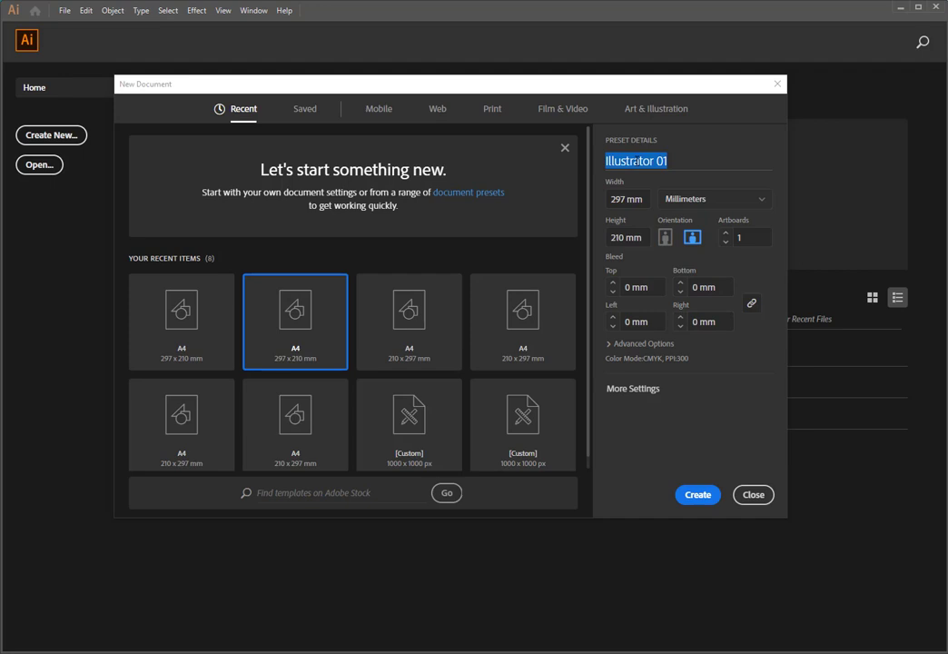
{"action": "left_click", "coordinate": [768, 274]}
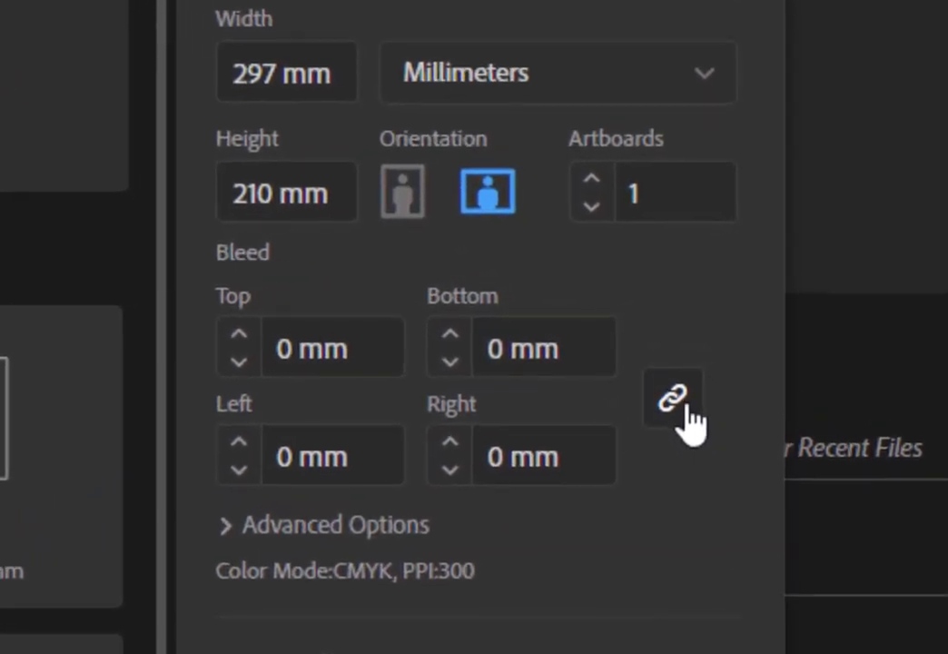
- Unlink and relink the bleed values, and set the linked bleed to 5 mm on all four sides
{"action": "left_click", "coordinate": [688, 408]}
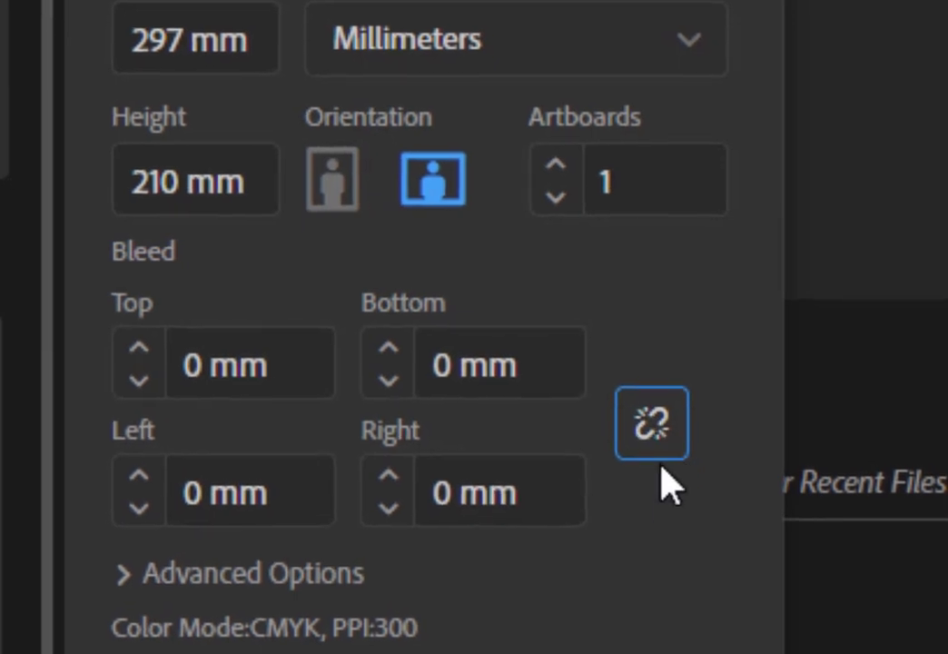
{"action": "left_click", "coordinate": [664, 443]}
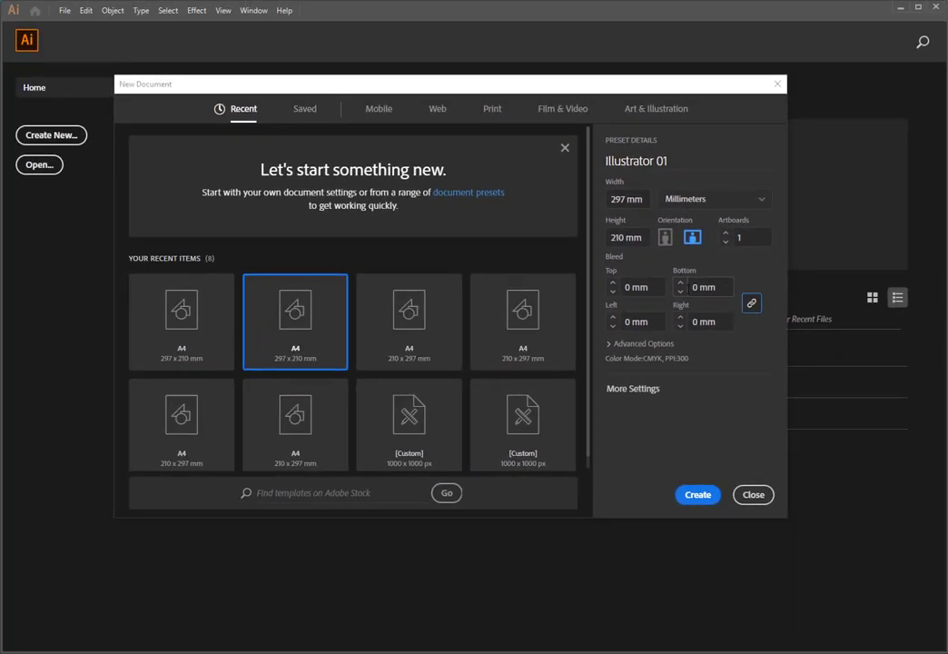
{"action": "left_click", "coordinate": [681, 284]}
{"action": "left_click", "coordinate": [681, 283]}
{"action": "left_click", "coordinate": [681, 283]}
{"action": "left_click", "coordinate": [682, 283]}
{"action": "left_click", "coordinate": [710, 289]}
{"action": "type", "text": "5"}
{"action": "left_click", "coordinate": [730, 361]}
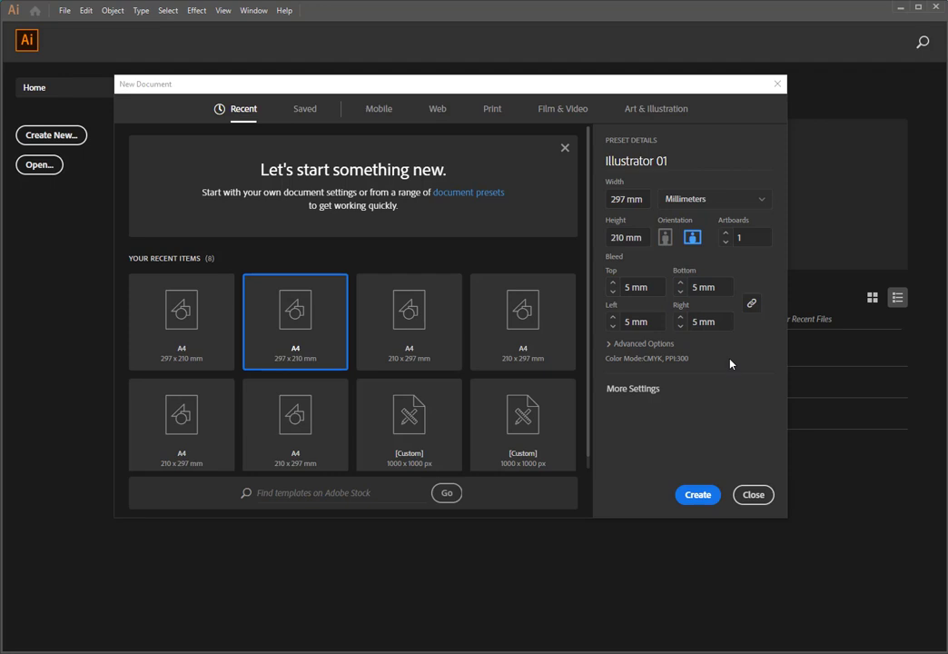
- Set the linked bleed to 9 mm on all four sides, and unlink the bleed values
{"action": "left_click", "coordinate": [684, 292]}
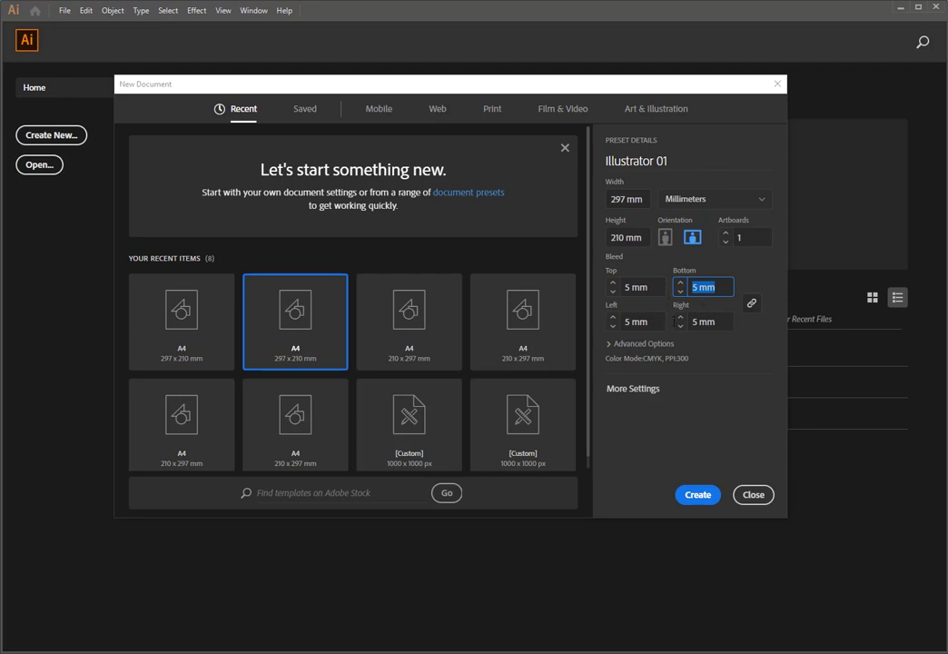
{"action": "type", "text": "6"}
{"action": "key", "text": "BackSpace"}
{"action": "type", "text": "9"}
{"action": "left_click", "coordinate": [750, 268]}
{"action": "left_click", "coordinate": [753, 308]}
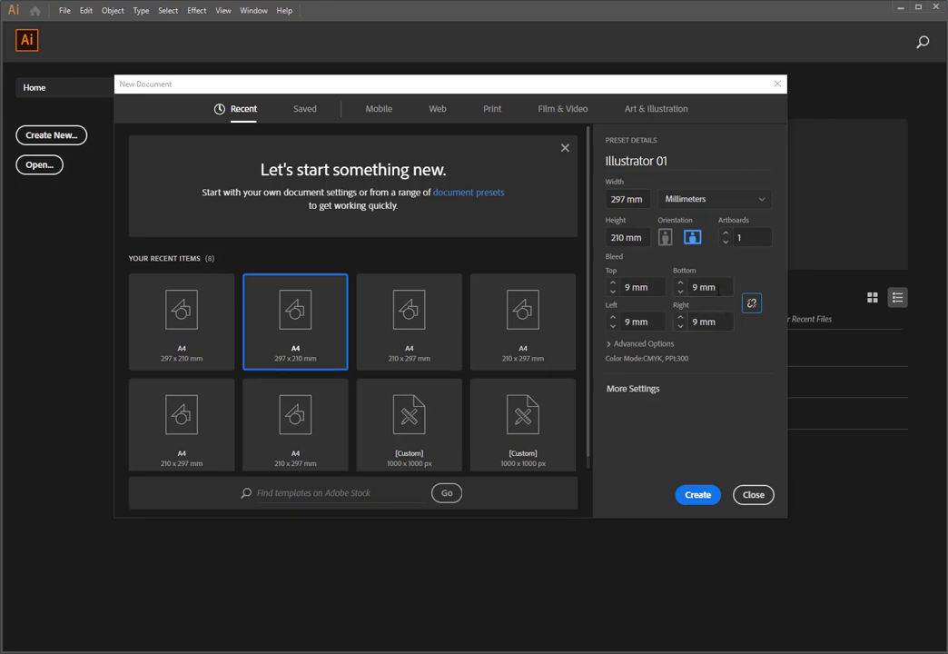
- Set the unlinked bottom, top, left and right bleed values to 0 mm one by one
{"action": "left_click", "coordinate": [682, 291]}
{"action": "type", "text": "0"}
{"action": "key", "text": "shift+Tab"}
{"action": "type", "text": "0"}
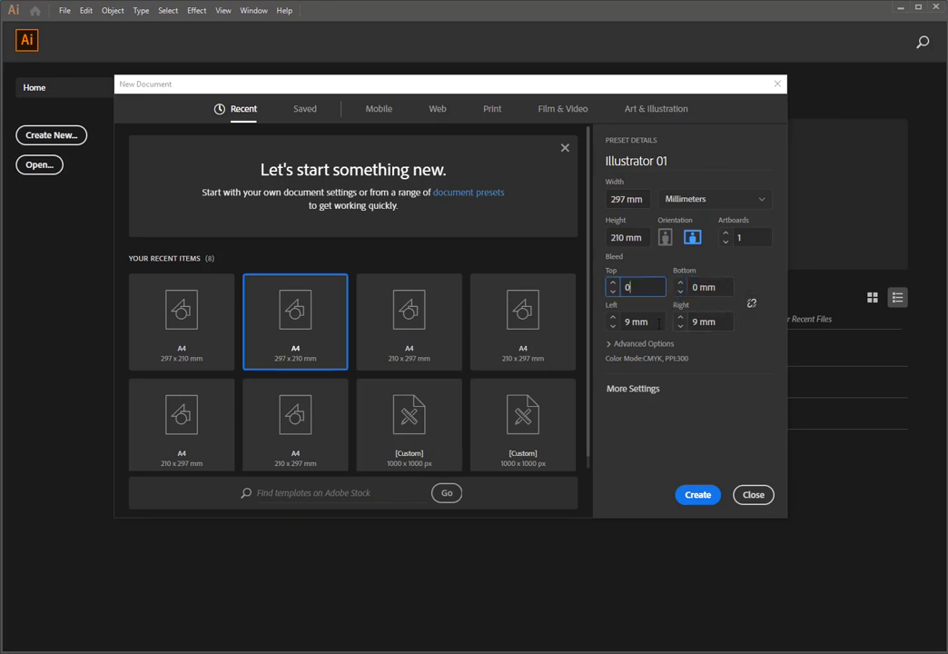
{"action": "left_click", "coordinate": [660, 325]}
{"action": "type", "text": "0"}
{"action": "key", "text": "Tab"}
{"action": "type", "text": "0"}
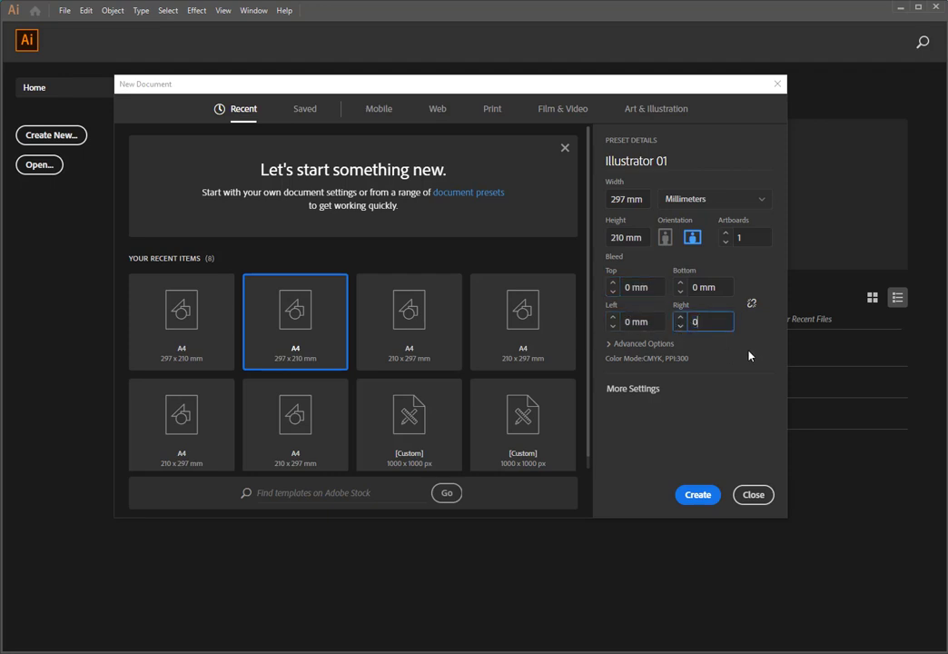
{"action": "key", "text": "Tab"}
{"action": "key", "text": "space"}
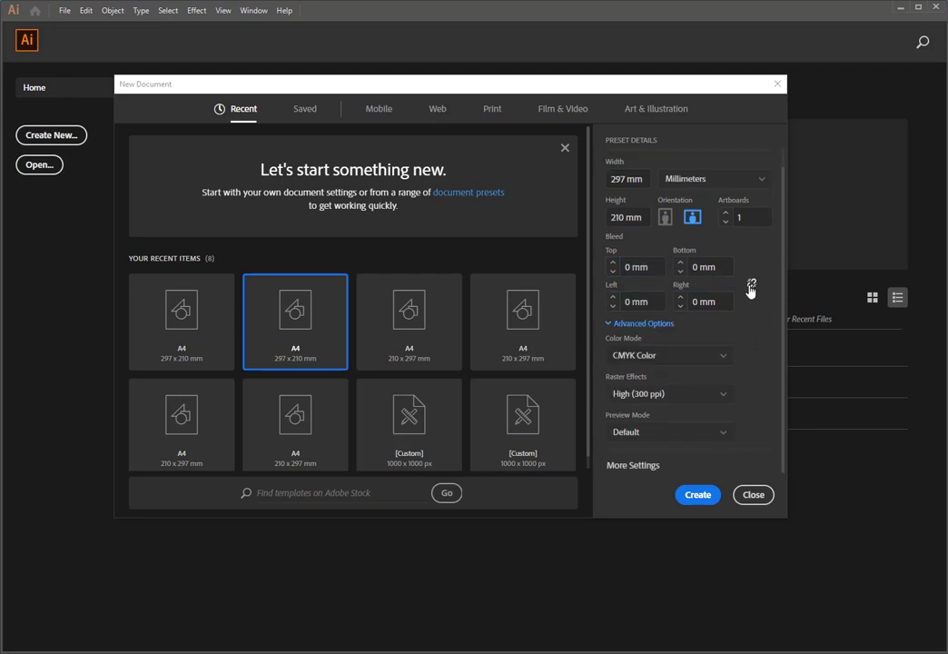
{"action": "scroll", "coordinate": [759, 321], "scroll_direction": "up", "scroll_amount": 1}
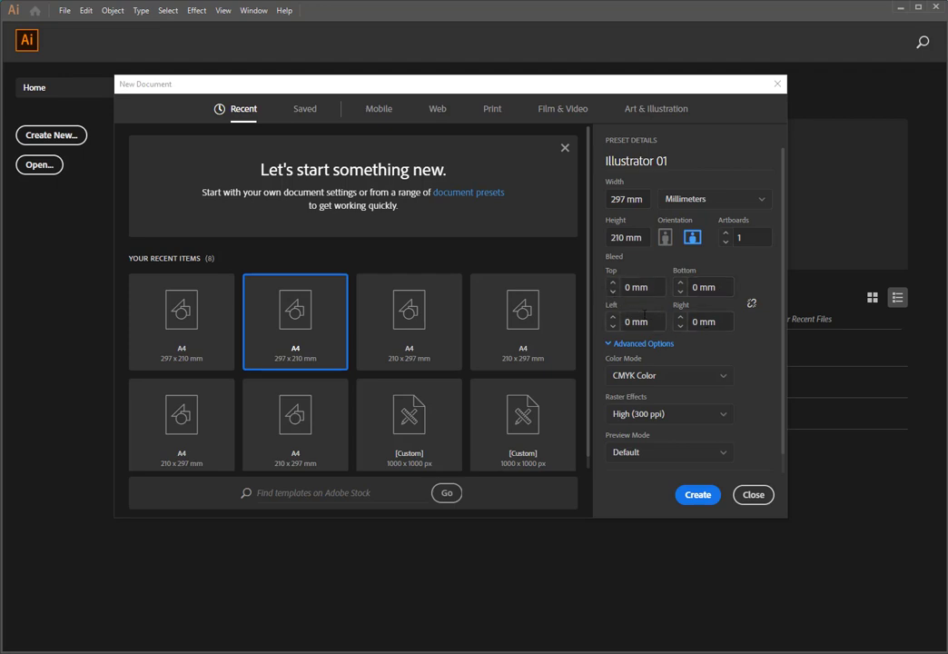
- Adjust the four bleed values independently, and link them with 4 mm on every side
{"action": "left_click", "coordinate": [680, 283]}
{"action": "left_click", "coordinate": [681, 283]}
{"action": "left_click", "coordinate": [612, 282]}
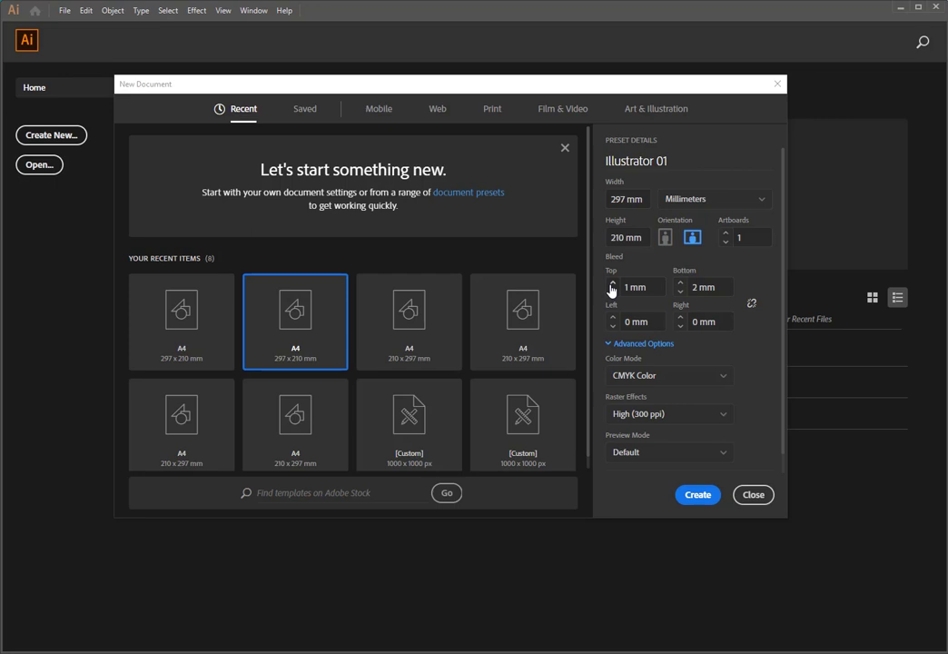
{"action": "left_click", "coordinate": [680, 317]}
{"action": "left_click", "coordinate": [681, 317]}
{"action": "left_click", "coordinate": [680, 317]}
{"action": "left_click", "coordinate": [613, 319]}
{"action": "left_click", "coordinate": [613, 319]}
{"action": "left_click", "coordinate": [752, 306]}
{"action": "left_click", "coordinate": [752, 306]}
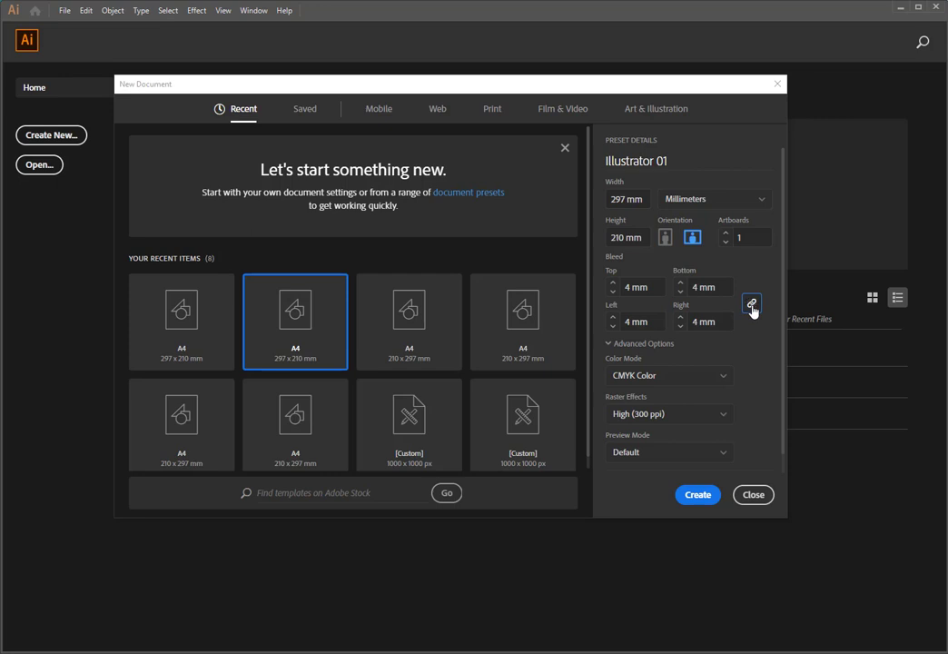
- Collapse and expand the advanced options, and set the color mode to RGB Color
{"action": "left_click", "coordinate": [613, 344]}
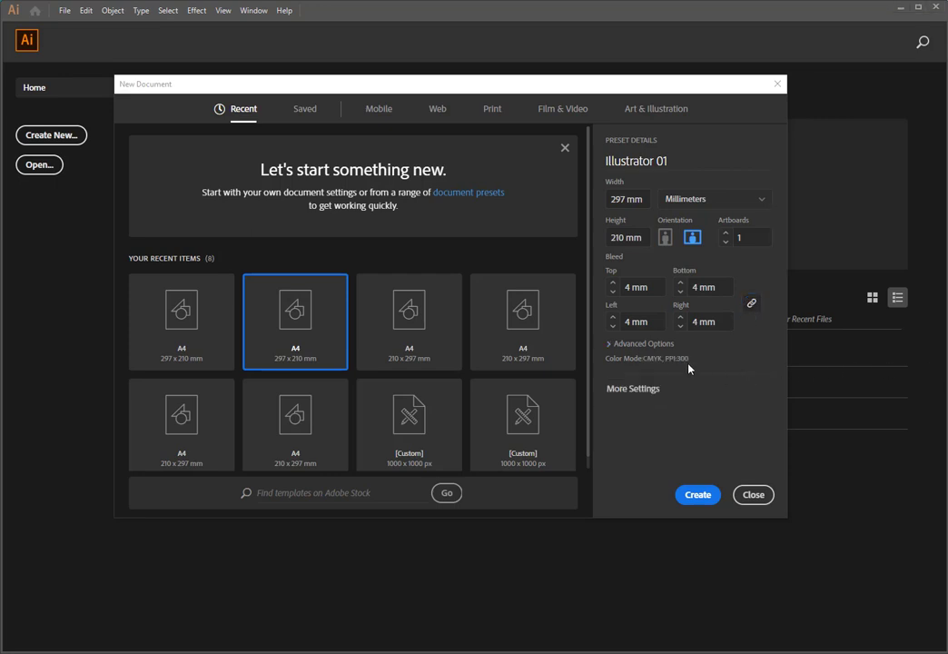
{"action": "left_click", "coordinate": [636, 345]}
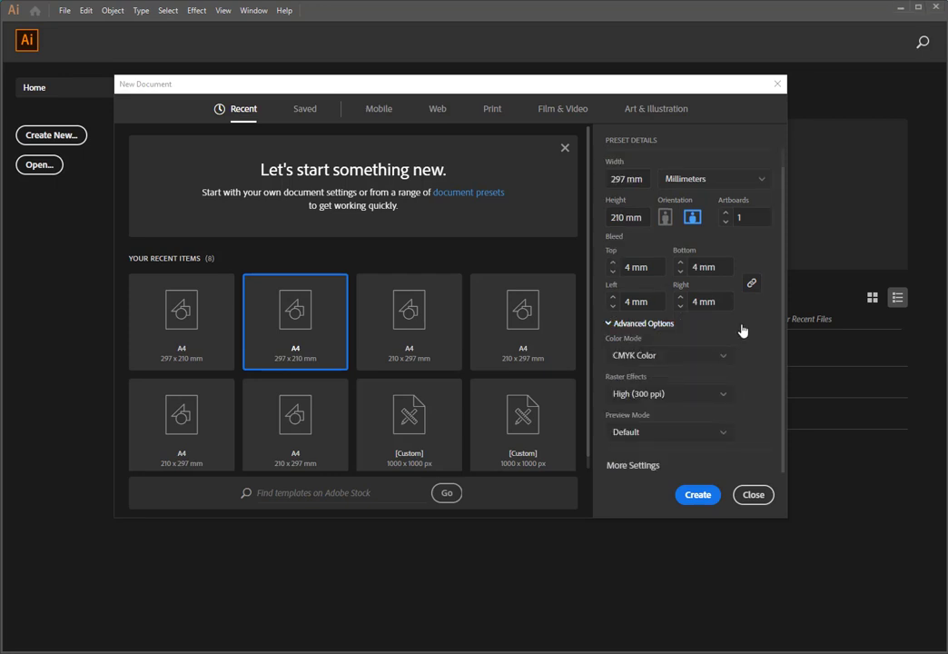
{"action": "left_click", "coordinate": [695, 359]}
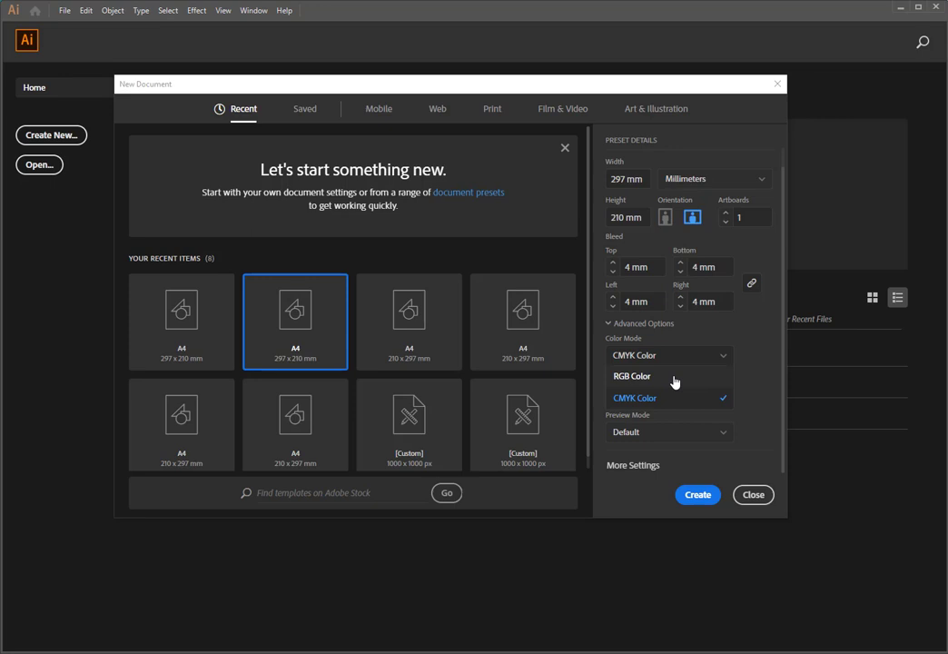
{"action": "left_click", "coordinate": [756, 364]}
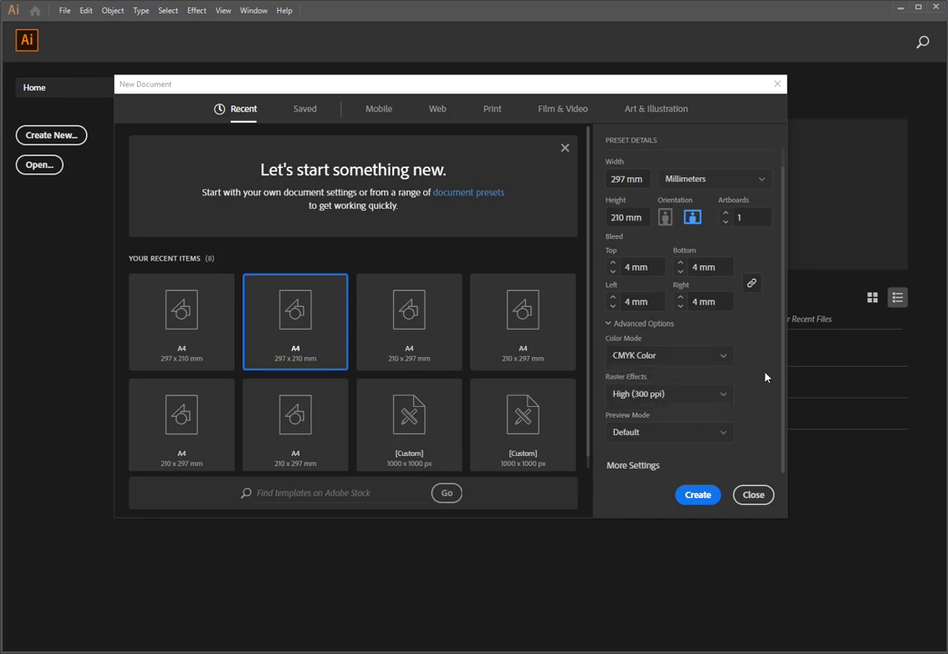
{"action": "key", "text": "Up"}
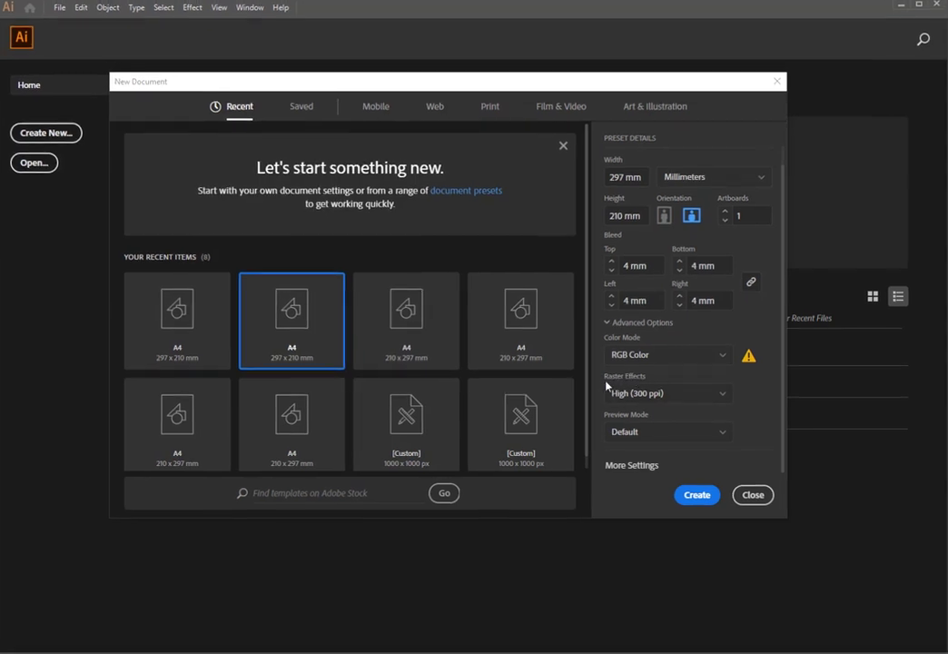
- Set the color mode to CMYK Color and review the raster effects resolutions, keeping High (300 ppi)
{"action": "left_click", "coordinate": [708, 390]}
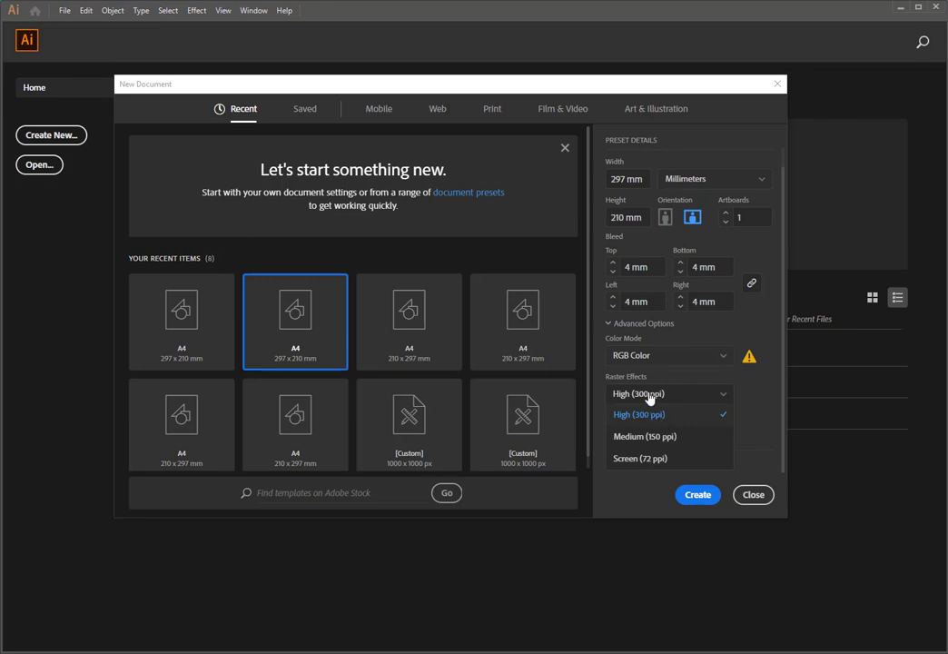
{"action": "left_click", "coordinate": [660, 357]}
{"action": "left_click", "coordinate": [648, 400]}
{"action": "left_click", "coordinate": [652, 394]}
{"action": "left_click", "coordinate": [662, 416]}
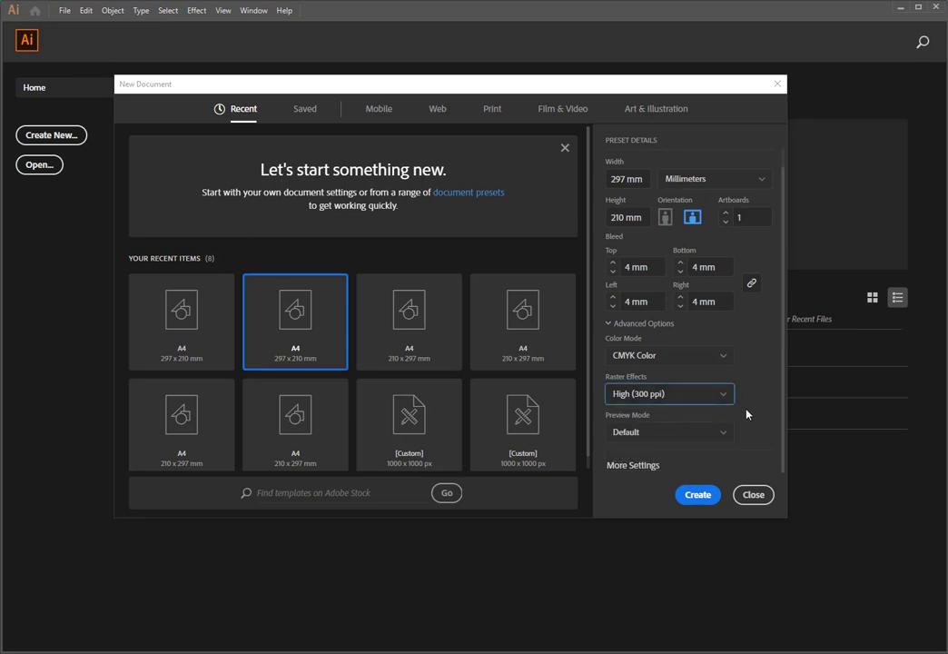
{"action": "left_click", "coordinate": [653, 396]}
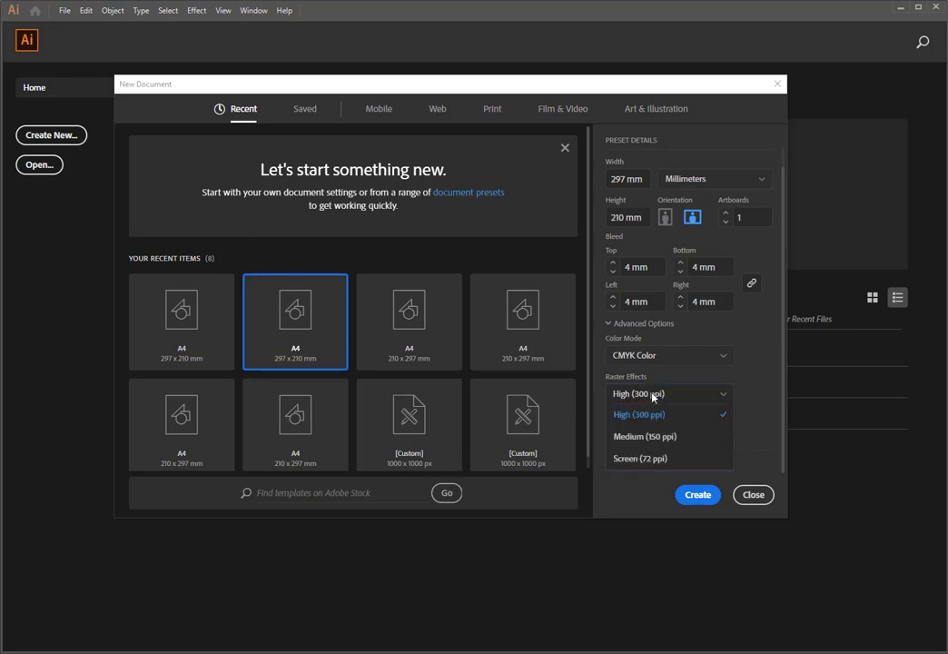
{"action": "left_click", "coordinate": [734, 413]}
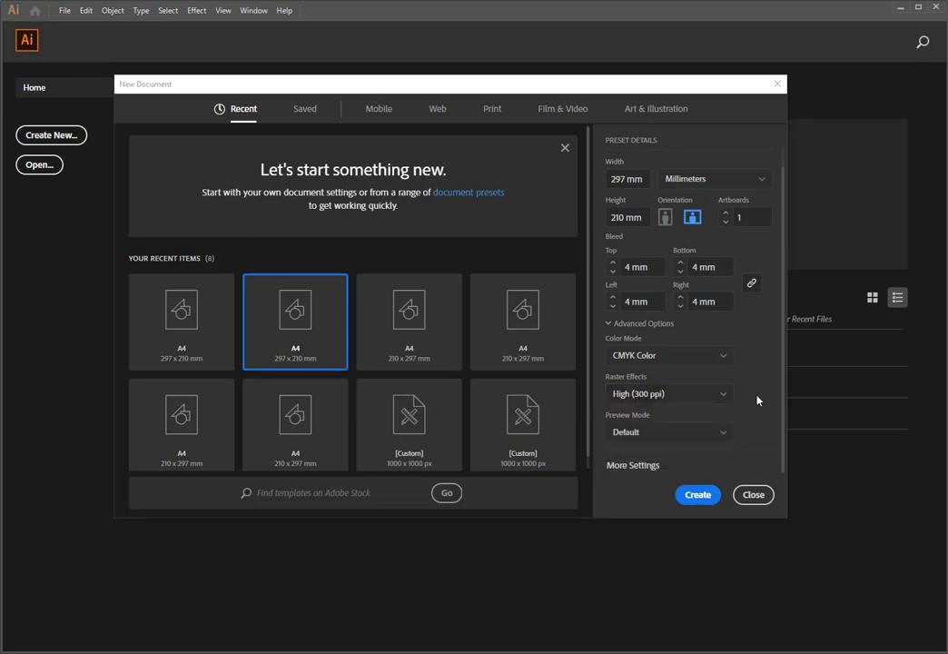
- Examine the additional document settings, including the profile and units choices, and cancel without changing them
{"action": "left_click", "coordinate": [628, 467]}
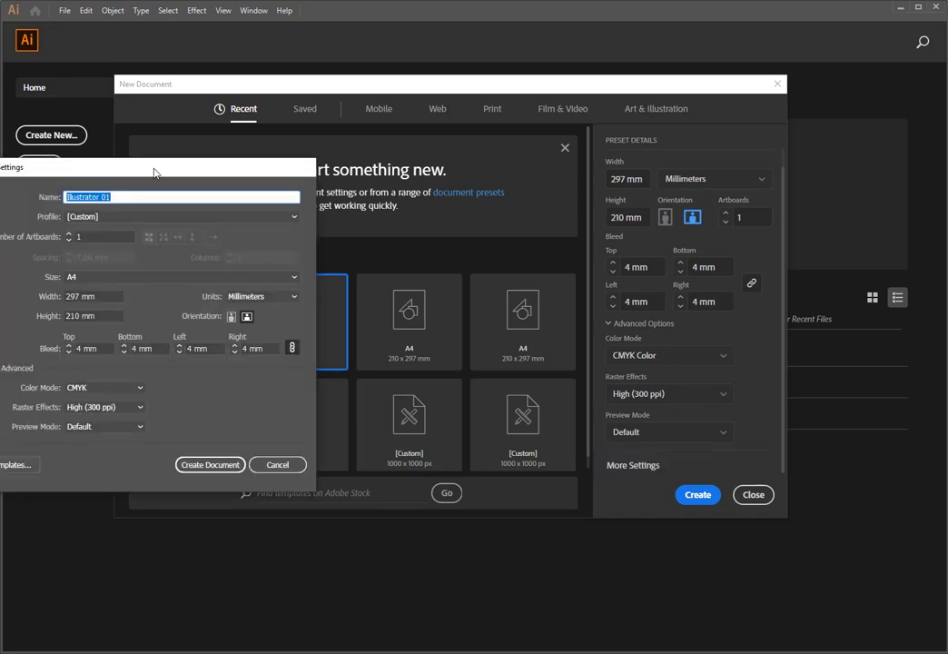
{"action": "left_click_drag", "start_coordinate": [136, 169], "coordinate": [365, 147]}
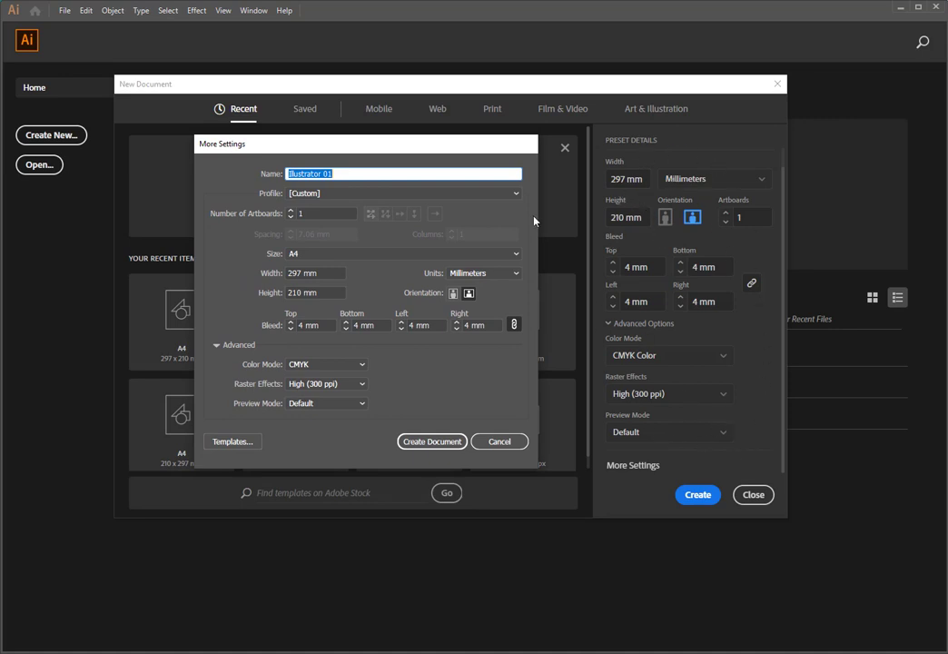
{"action": "left_click_drag", "start_coordinate": [395, 148], "coordinate": [341, 155]}
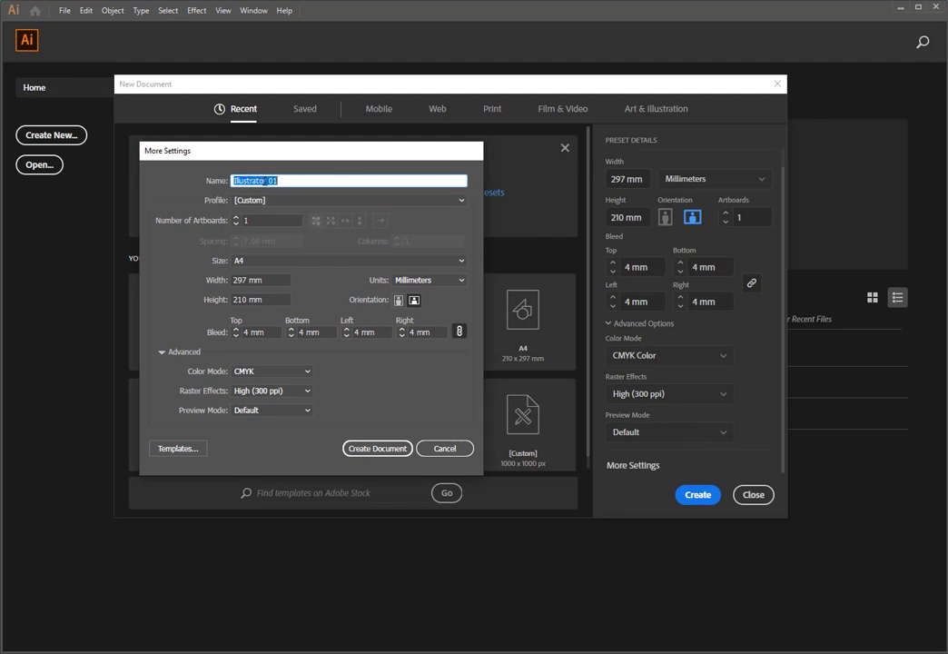
{"action": "left_click", "coordinate": [324, 198]}
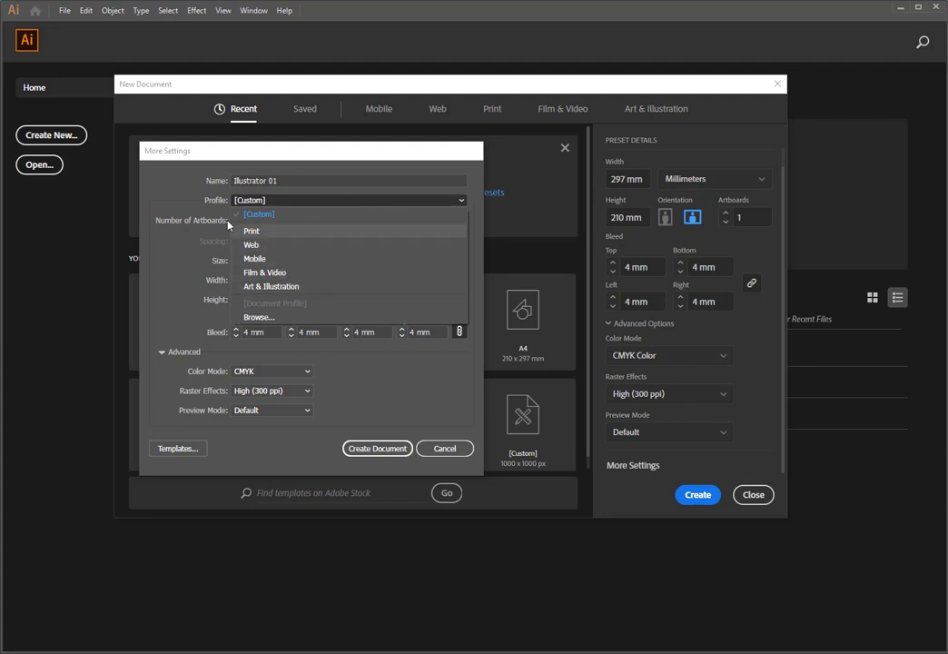
{"action": "left_click", "coordinate": [170, 187]}
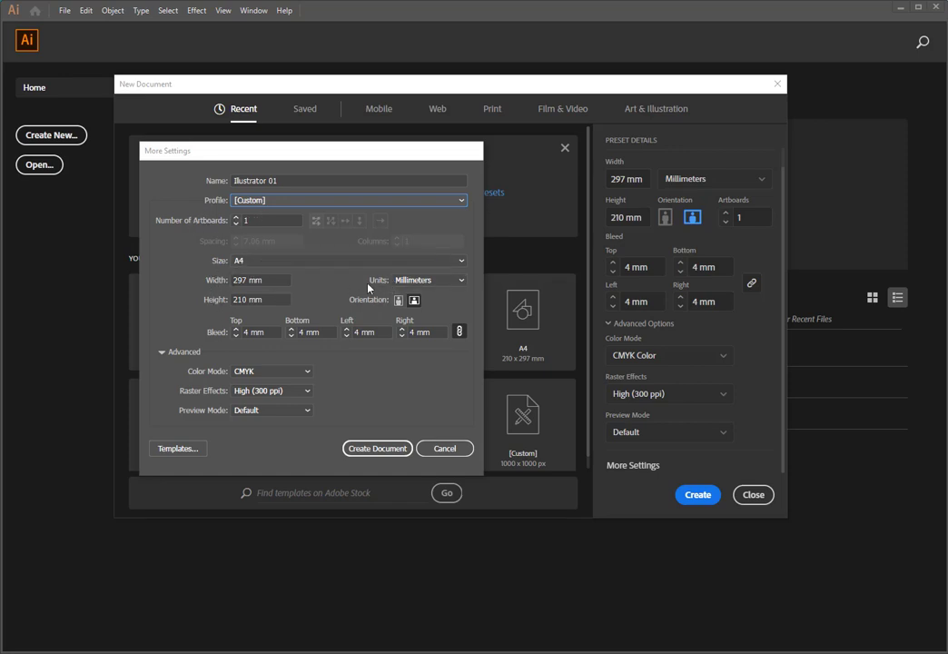
{"action": "left_click", "coordinate": [434, 280]}
{"action": "left_click", "coordinate": [360, 296]}
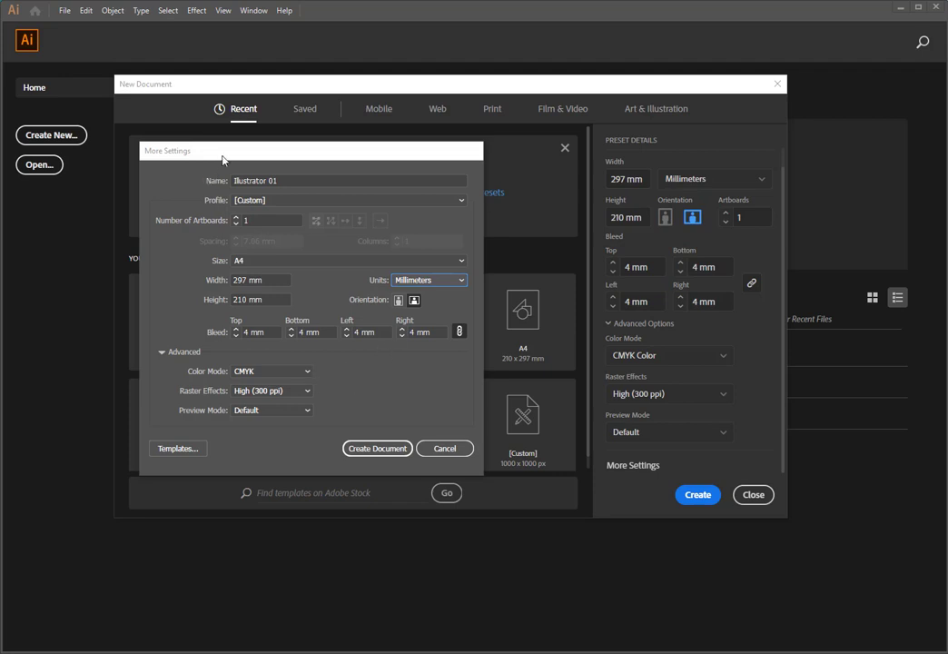
{"action": "mouse_move", "coordinate": [222, 141]}
{"action": "left_mouse_down"}
{"action": "mouse_move", "coordinate": [374, 186]}
{"action": "mouse_move", "coordinate": [212, 150]}
{"action": "left_mouse_up"}
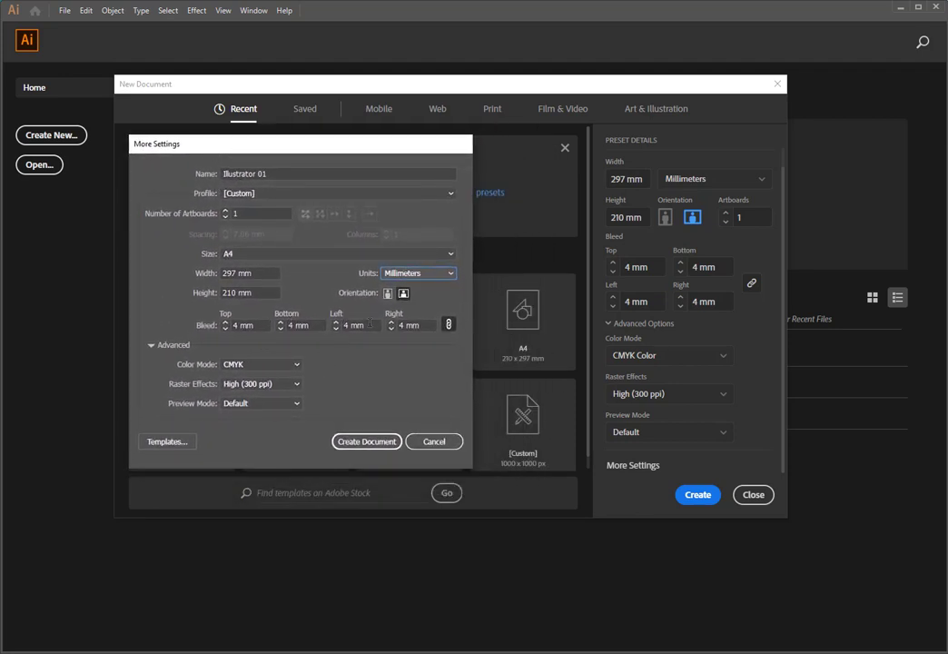
{"action": "left_click", "coordinate": [435, 441]}
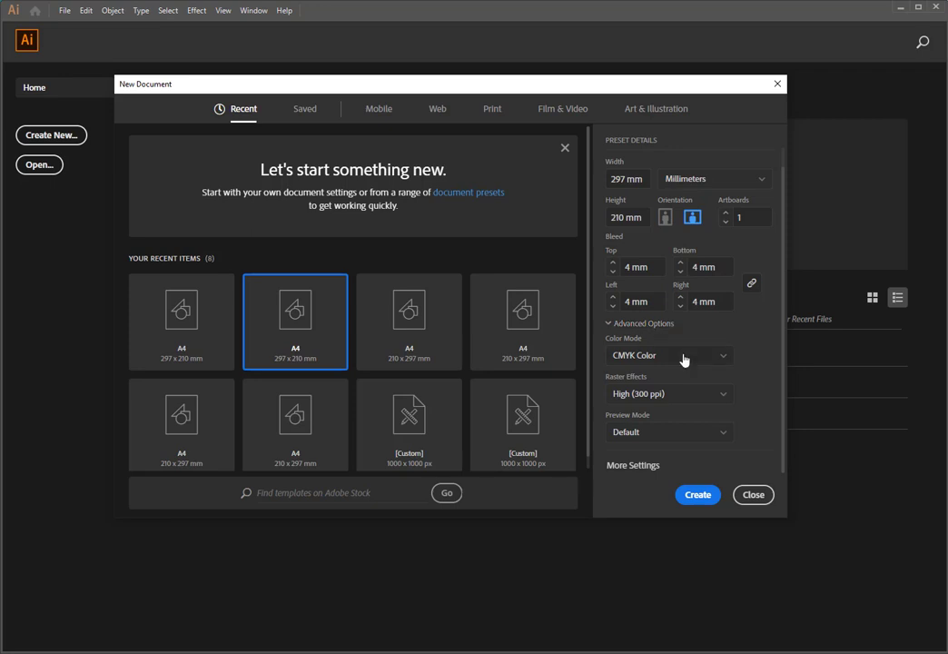
- Create the Illustrator 01 document with the 4 mm bleed, and close it
{"action": "left_click", "coordinate": [699, 495]}
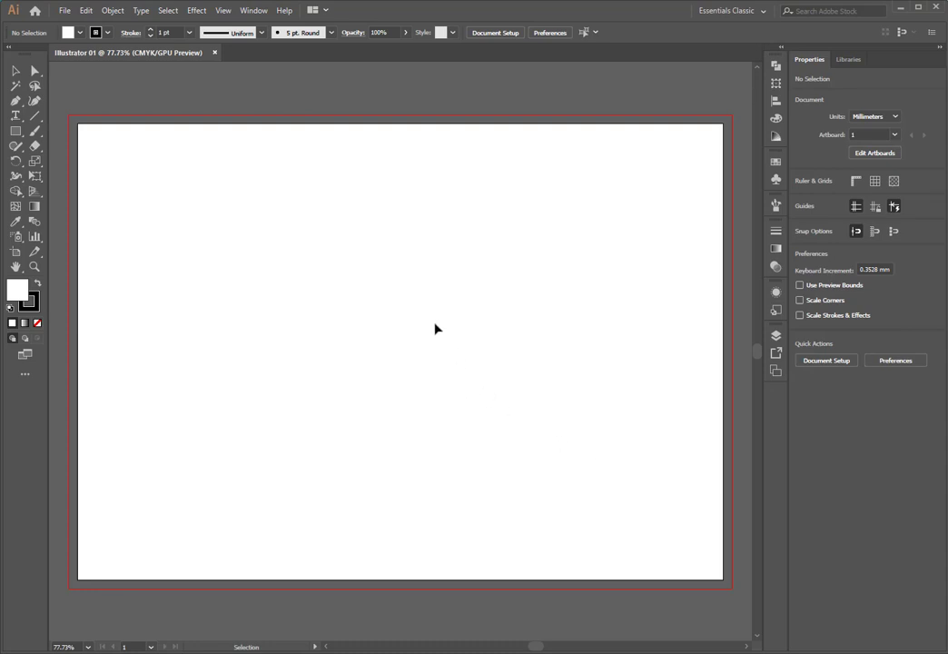
{"action": "left_click", "coordinate": [65, 10]}
{"action": "left_click", "coordinate": [327, 107]}
{"action": "left_click", "coordinate": [214, 53]}
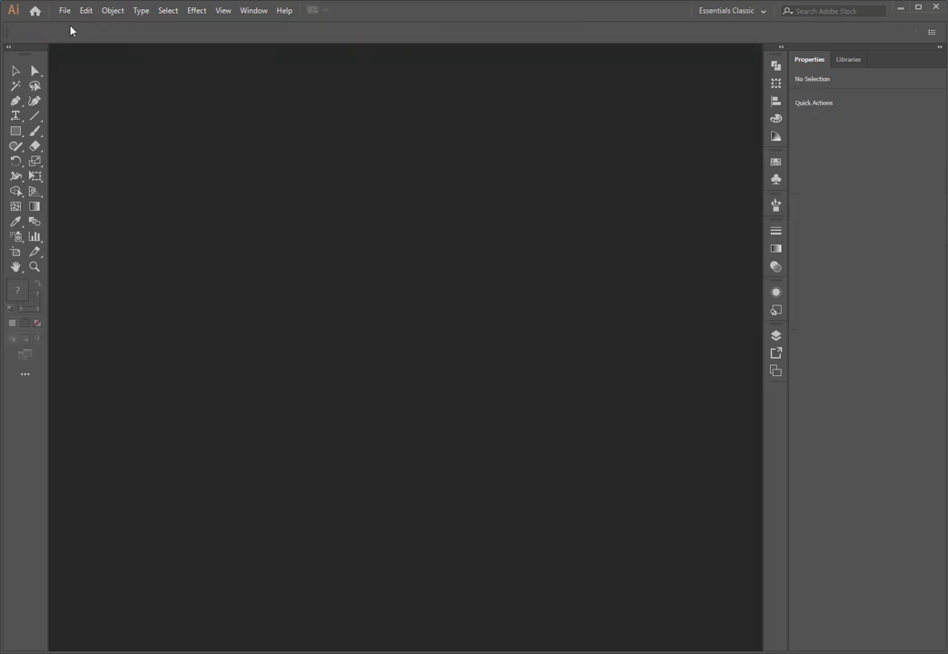
- Start a new document from the recent one-artboard A4 landscape preset with 4 mm bleed, and name it Illustrator 01
{"action": "left_click", "coordinate": [64, 10]}
{"action": "left_click", "coordinate": [81, 25]}
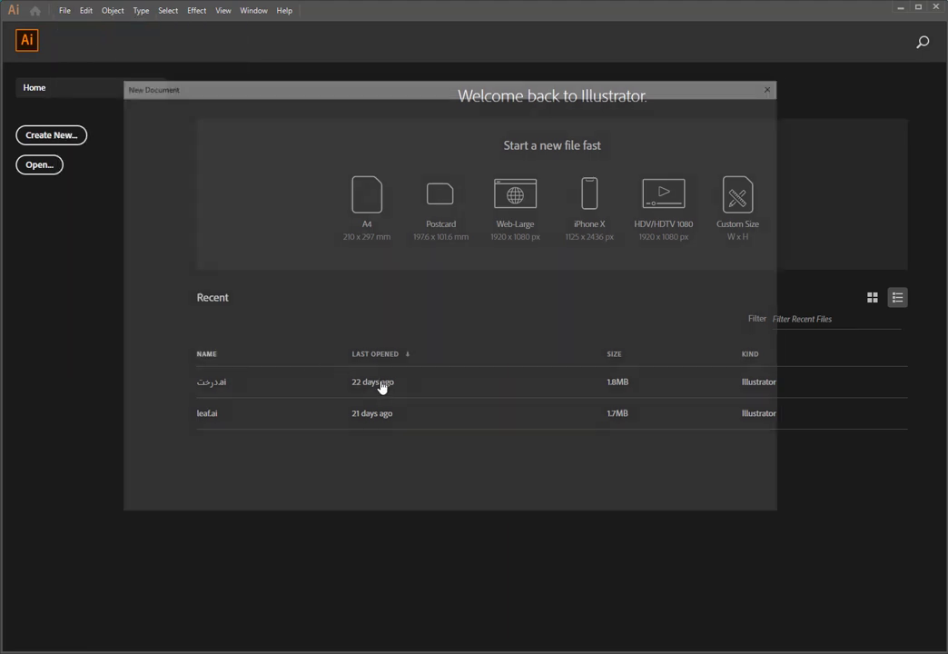
{"action": "left_click", "coordinate": [332, 307]}
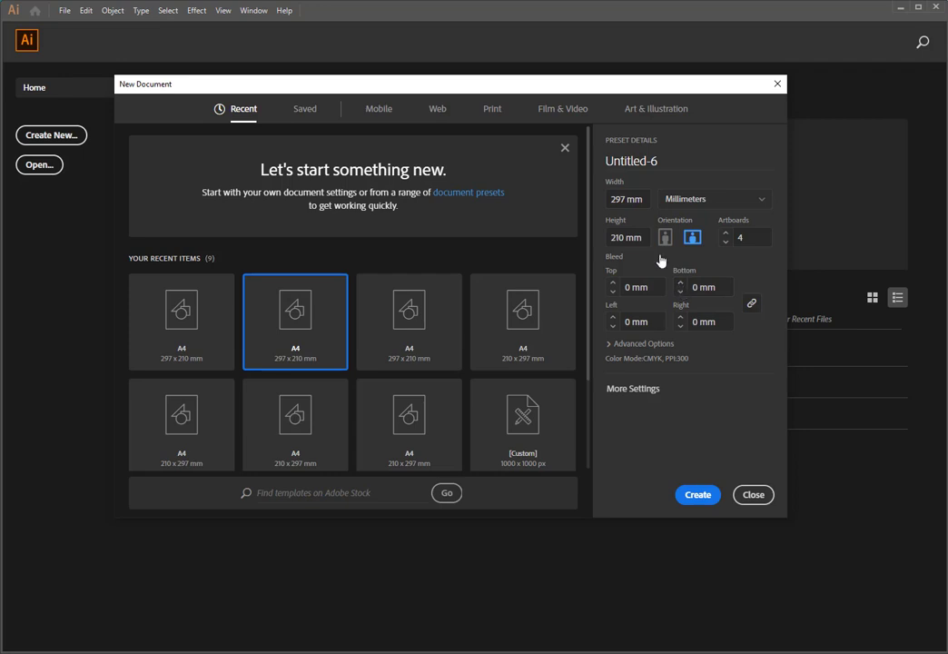
{"action": "left_click", "coordinate": [308, 309]}
{"action": "double_click", "coordinate": [666, 161]}
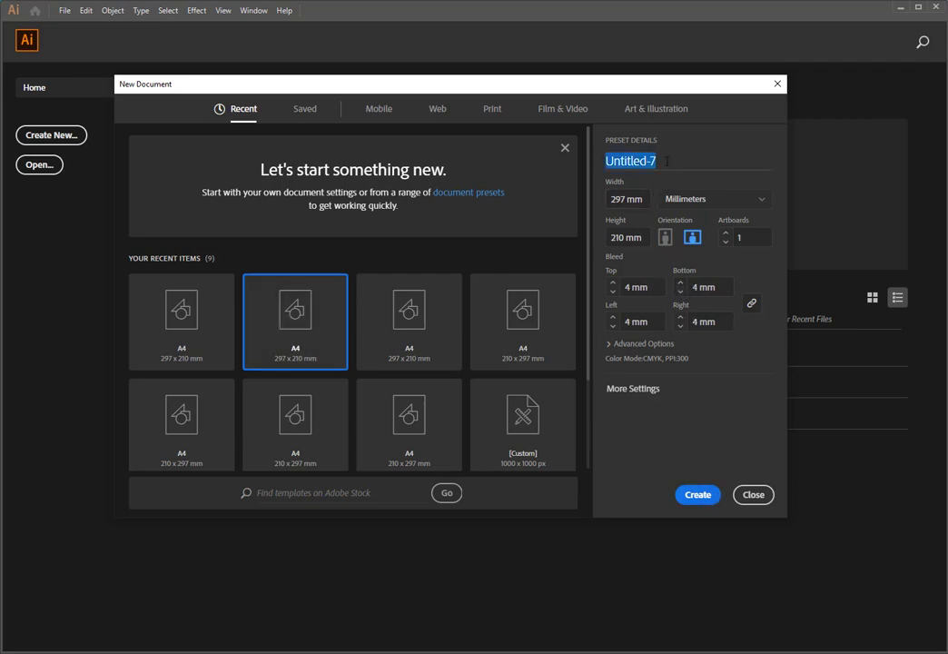
{"action": "type", "text": "Illustrat"}
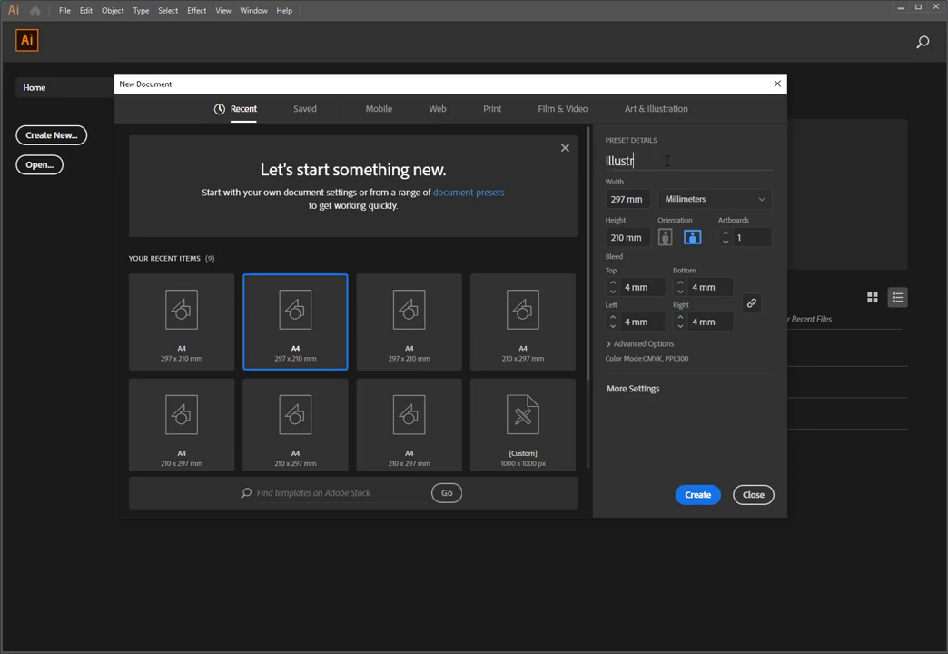
{"action": "type", "text": "or 01"}
- Remove the linked bleed from all four sides and create the document
{"action": "left_click", "coordinate": [680, 292]}
{"action": "left_click", "coordinate": [680, 291]}
{"action": "left_click", "coordinate": [681, 292]}
{"action": "left_click", "coordinate": [698, 497]}
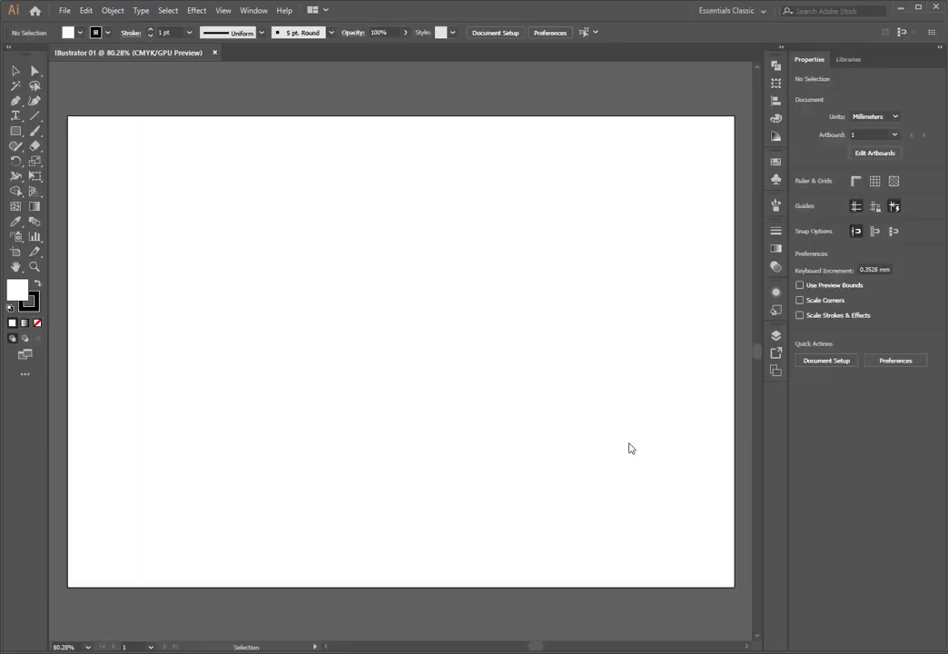
{"action": "scroll", "coordinate": [628, 389], "scroll_direction": "down", "scroll_amount": 1}
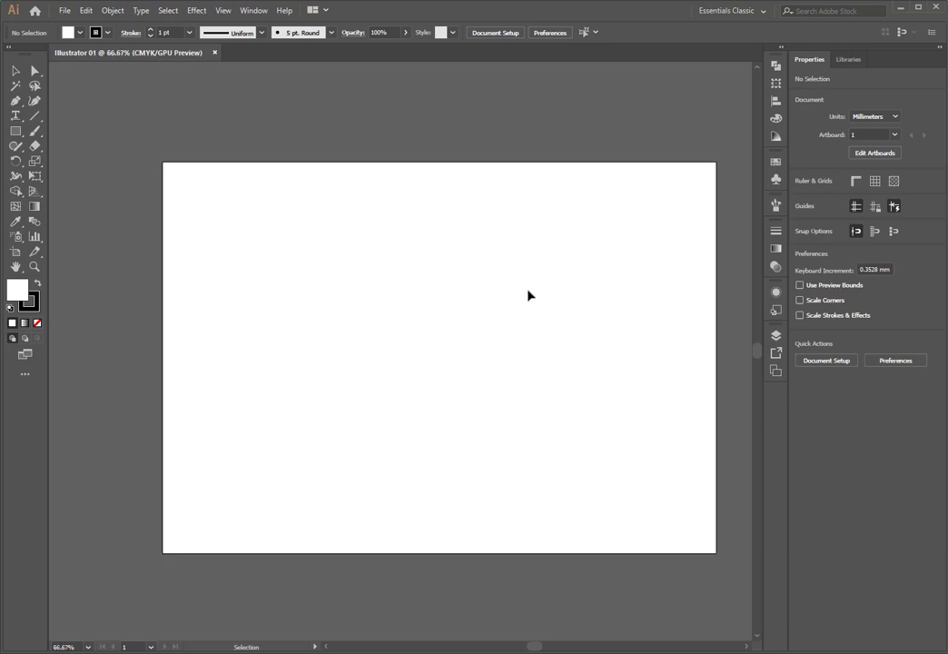